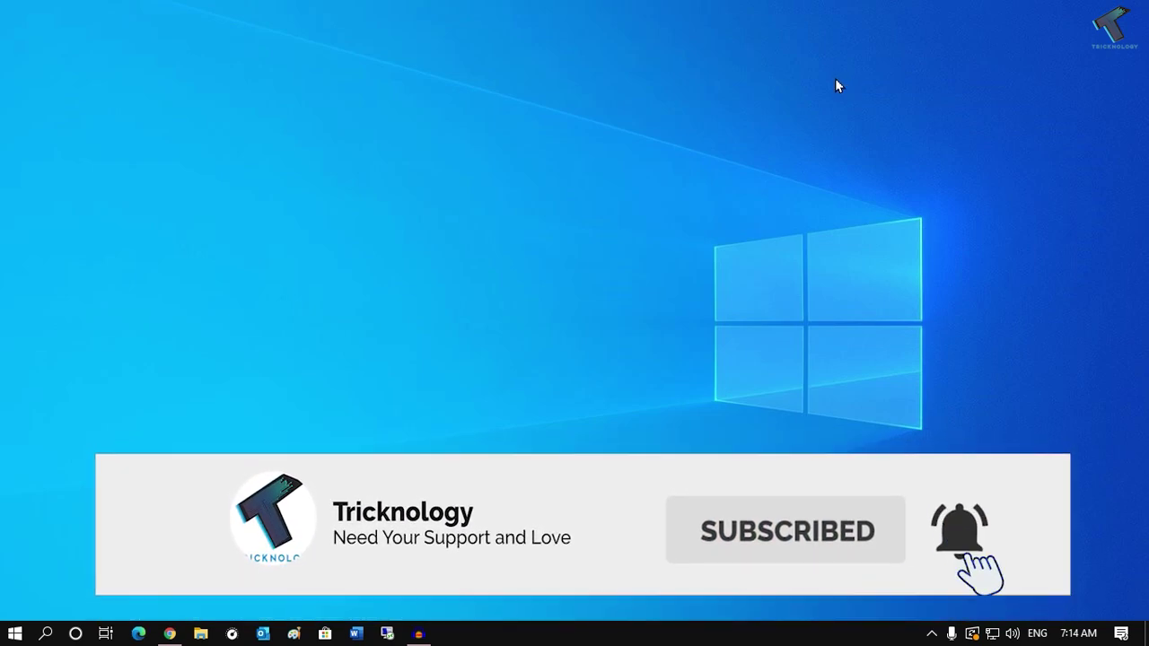
Step: Find services.msc through Windows Search and open the Services console
{"action": "right_click", "coordinate": [519, 153]}
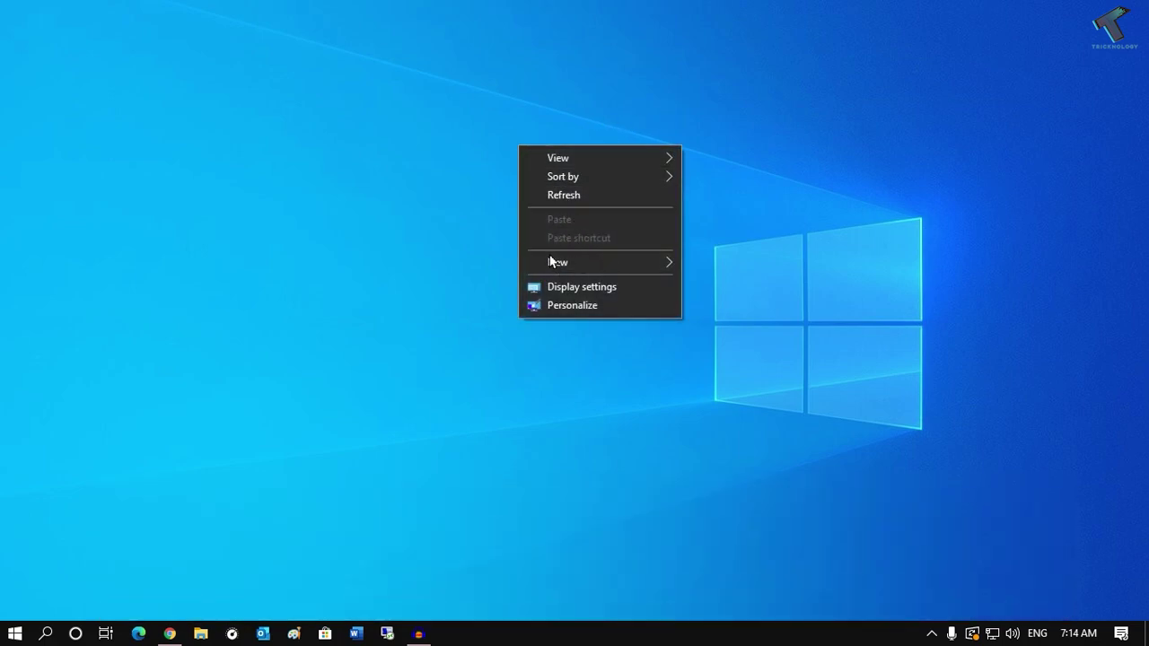
{"action": "right_click", "coordinate": [456, 175]}
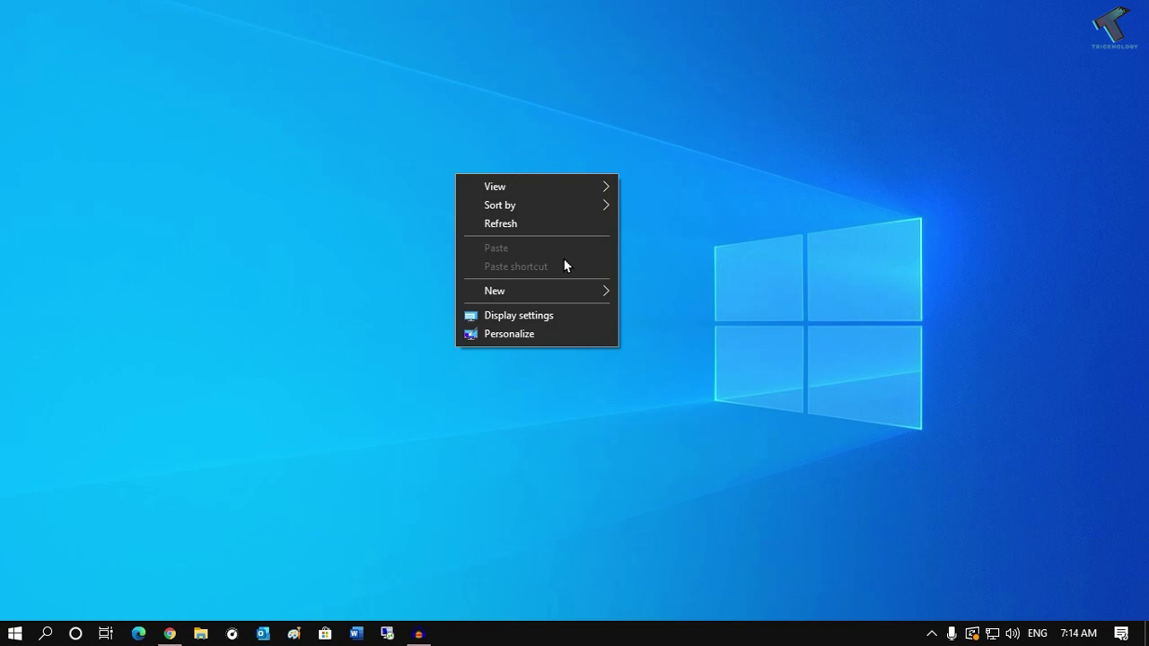
{"action": "left_click", "coordinate": [412, 266]}
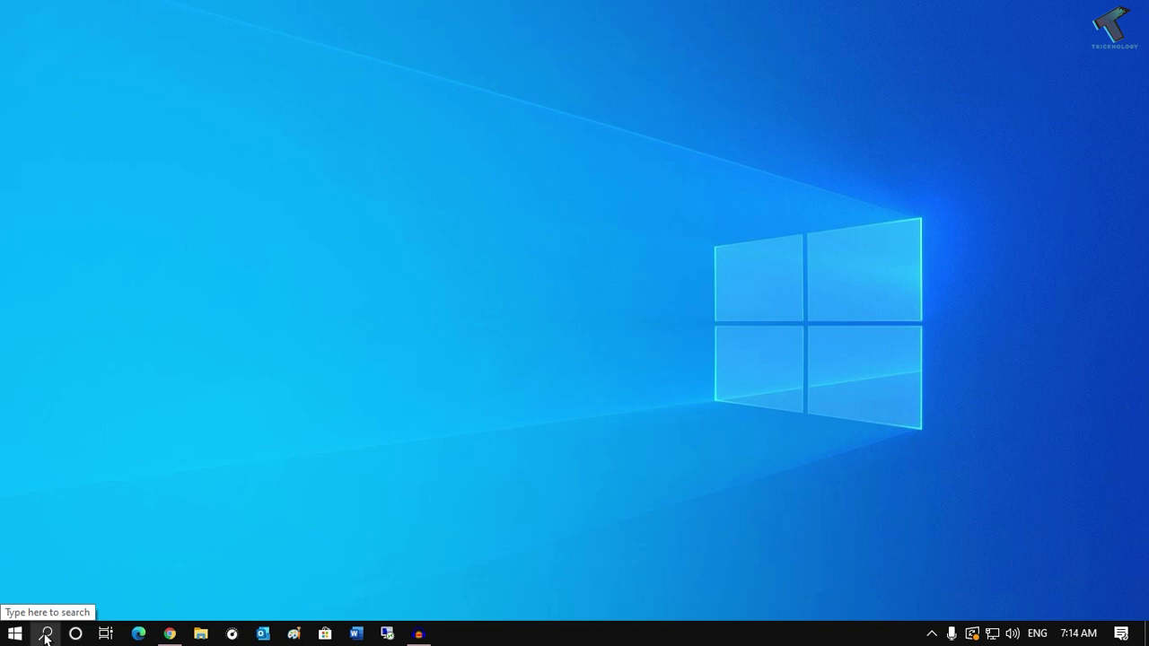
{"action": "left_click", "coordinate": [46, 636]}
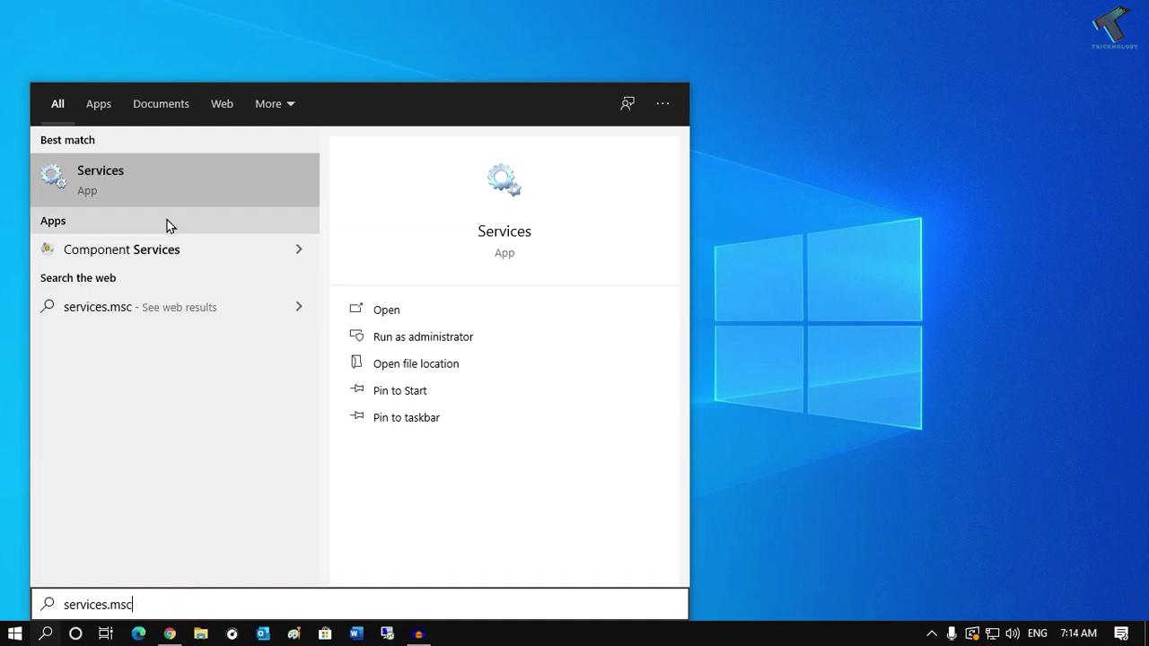
{"action": "left_click", "coordinate": [129, 180]}
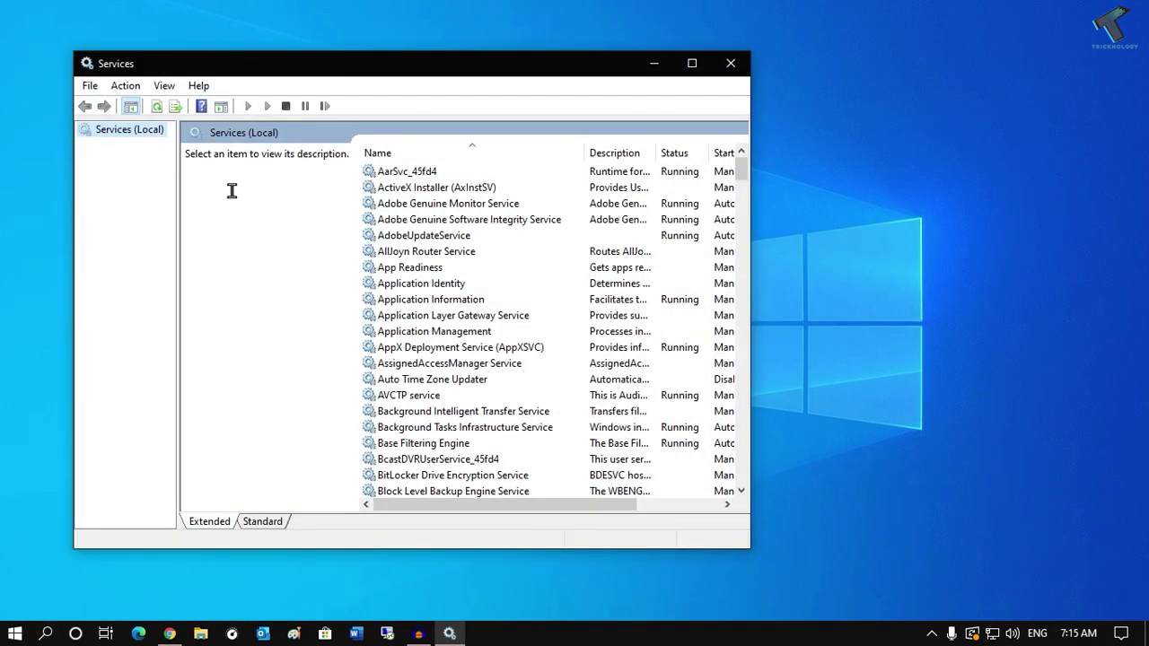
Step: Start the NVIDIA Display Container LS service and widen the window to show its Automatic startup type
{"action": "double_click", "coordinate": [523, 70]}
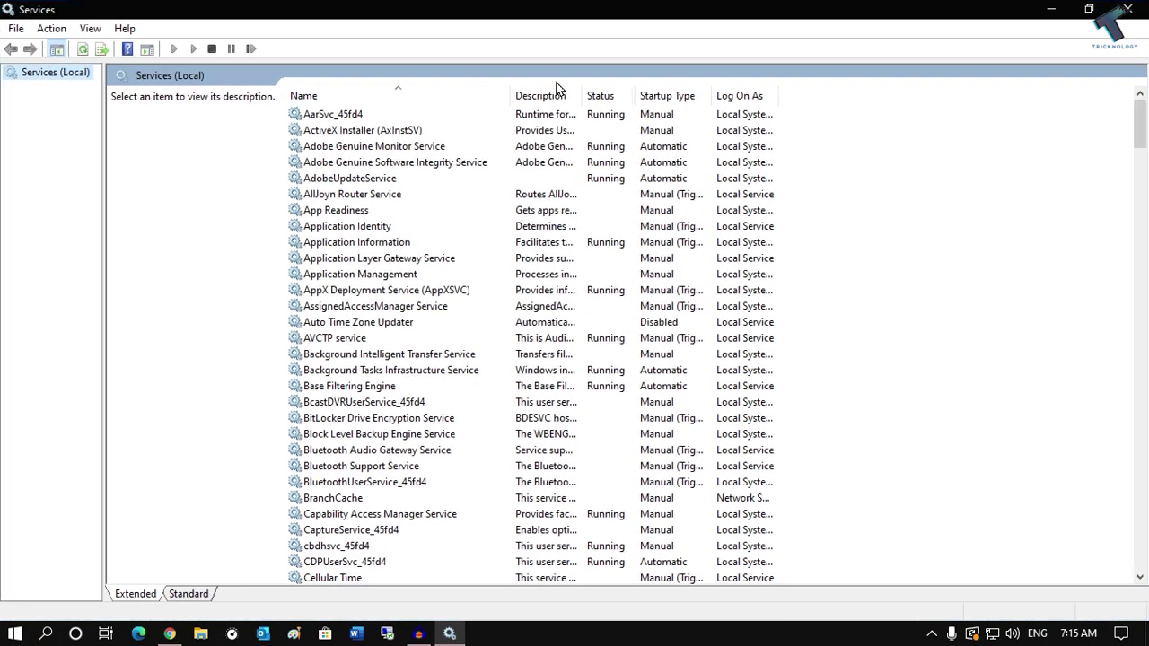
{"action": "left_click", "coordinate": [518, 196]}
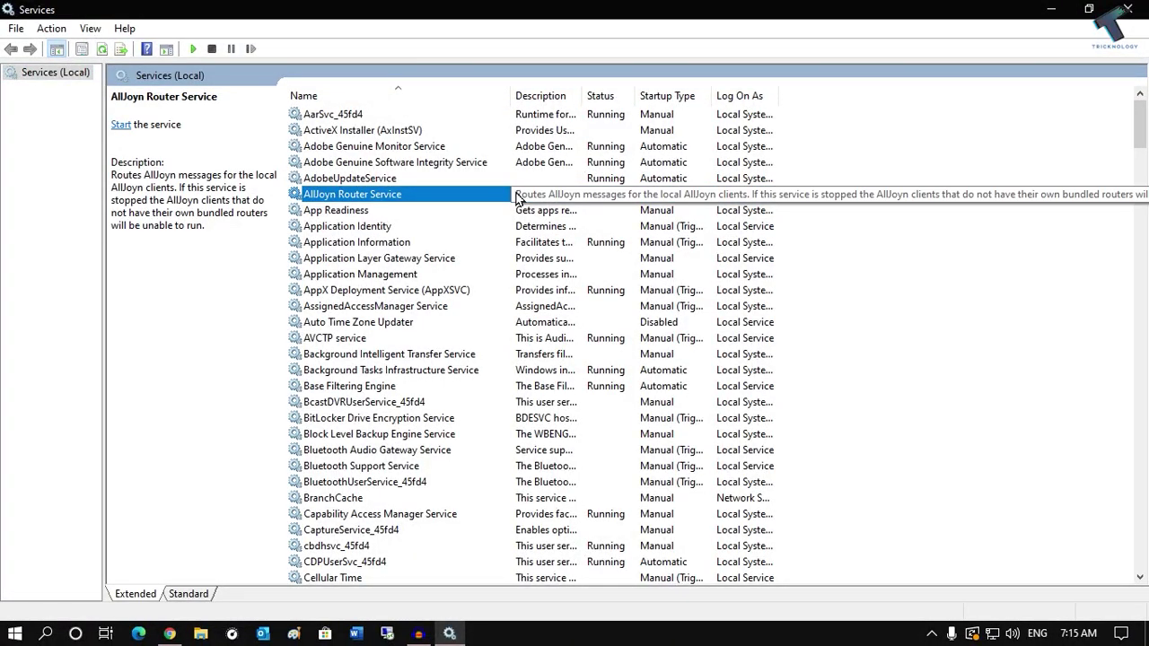
{"action": "key", "text": "n"}
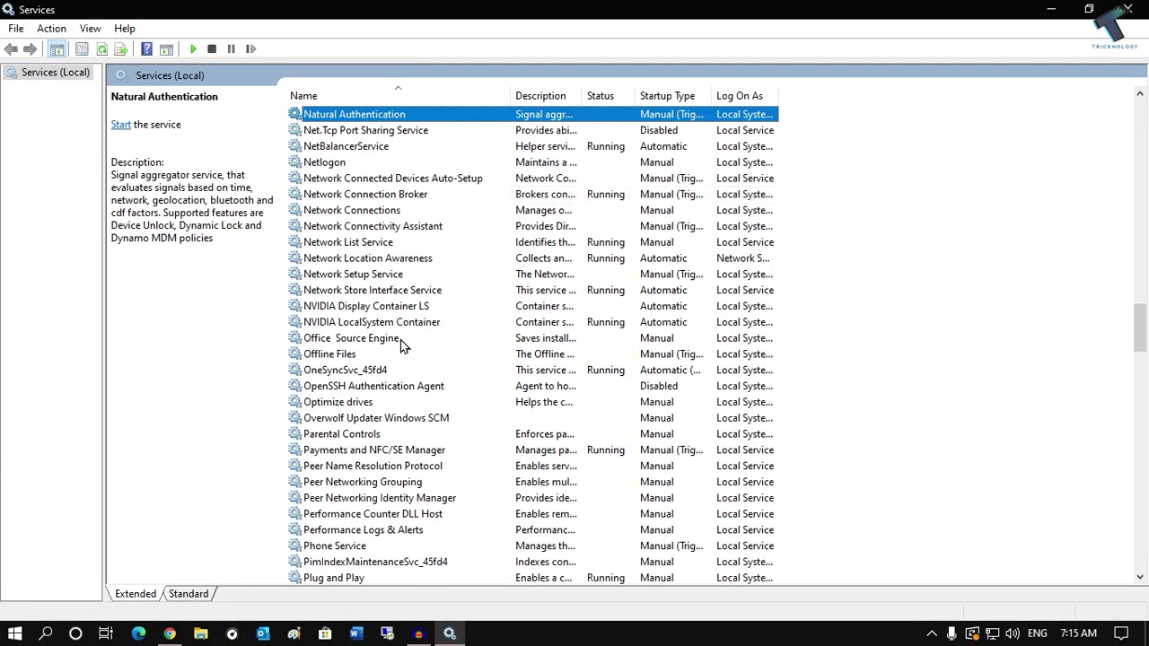
{"action": "left_click", "coordinate": [396, 322]}
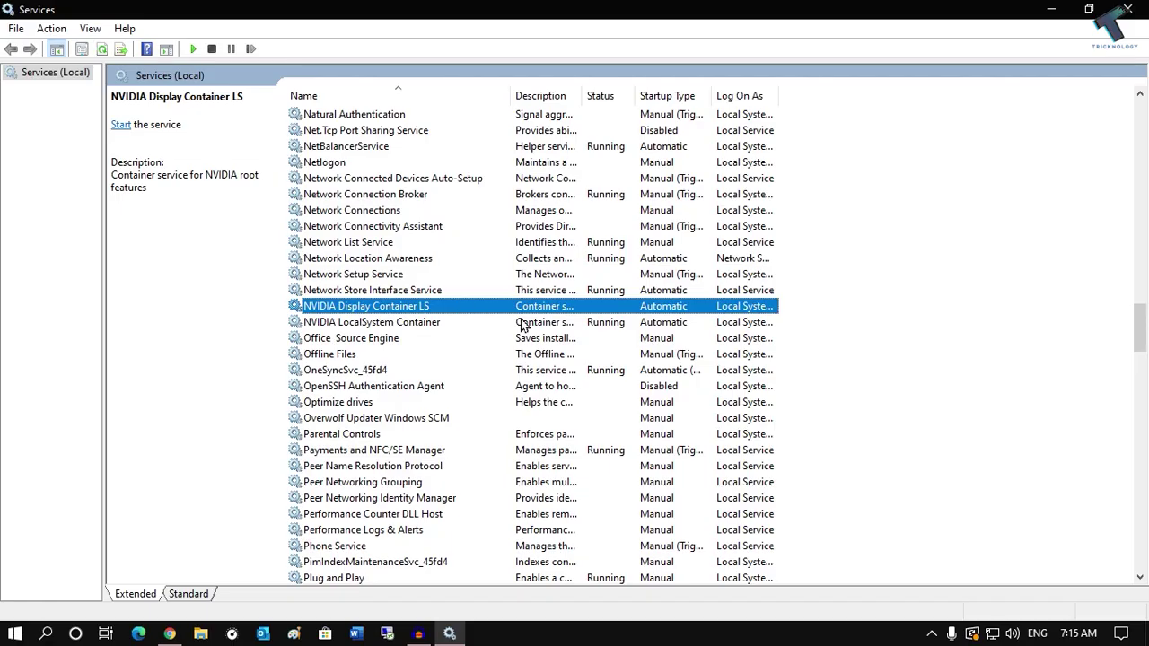
{"action": "right_click", "coordinate": [402, 307]}
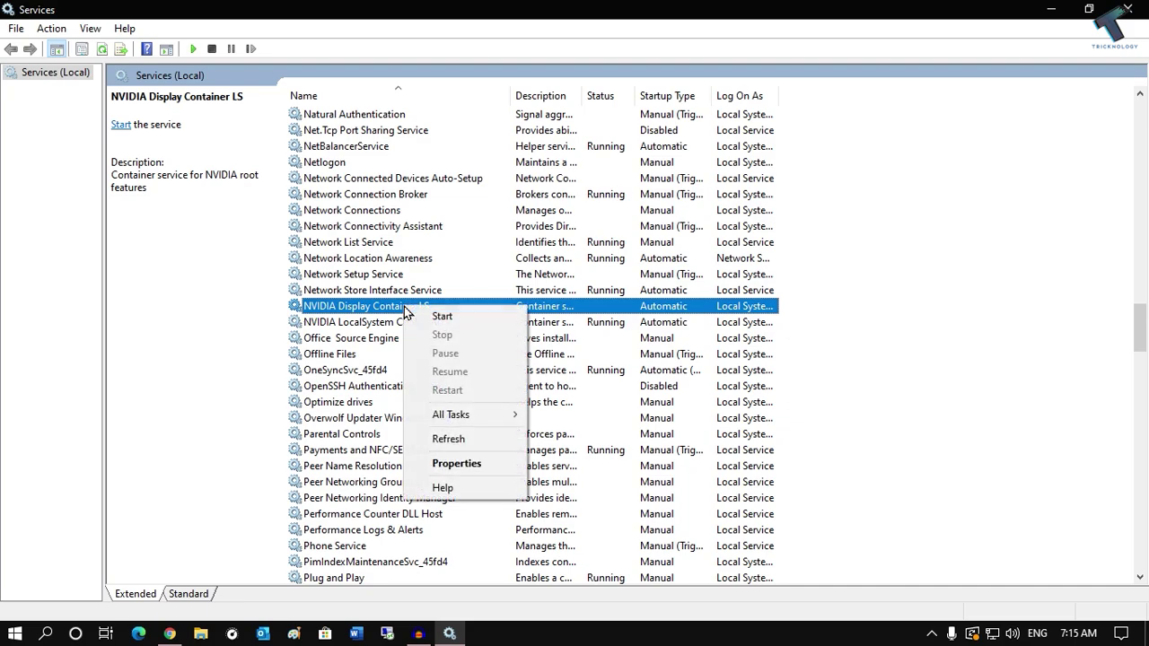
{"action": "left_click", "coordinate": [455, 316]}
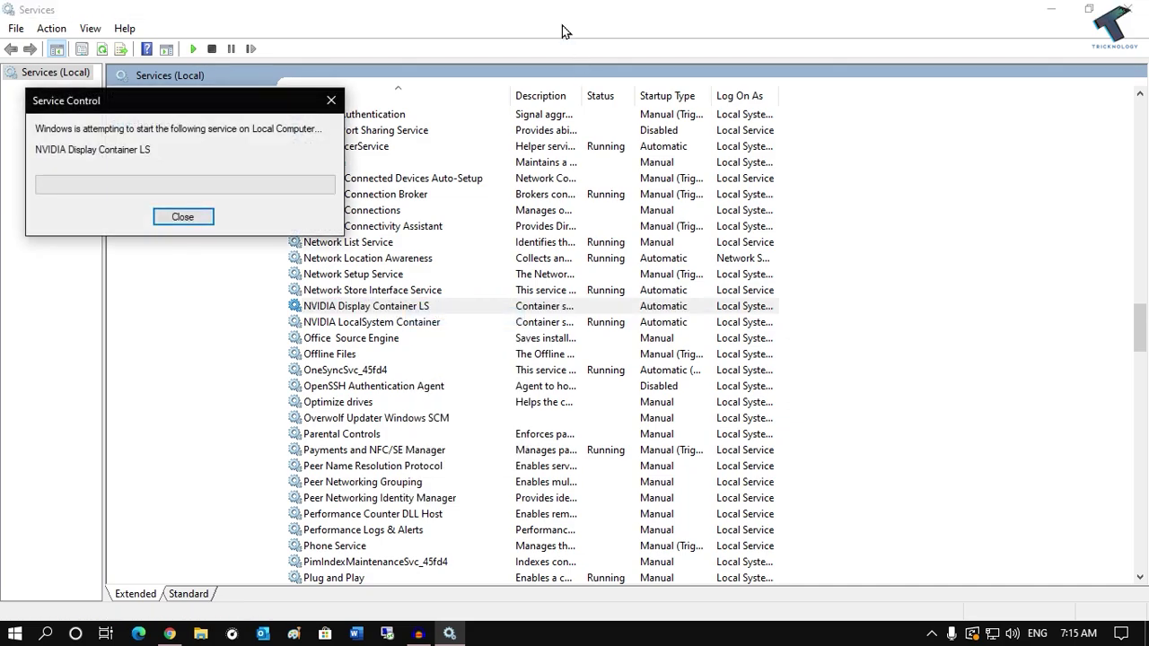
{"action": "left_click_drag", "start_coordinate": [578, 20], "coordinate": [455, 60]}
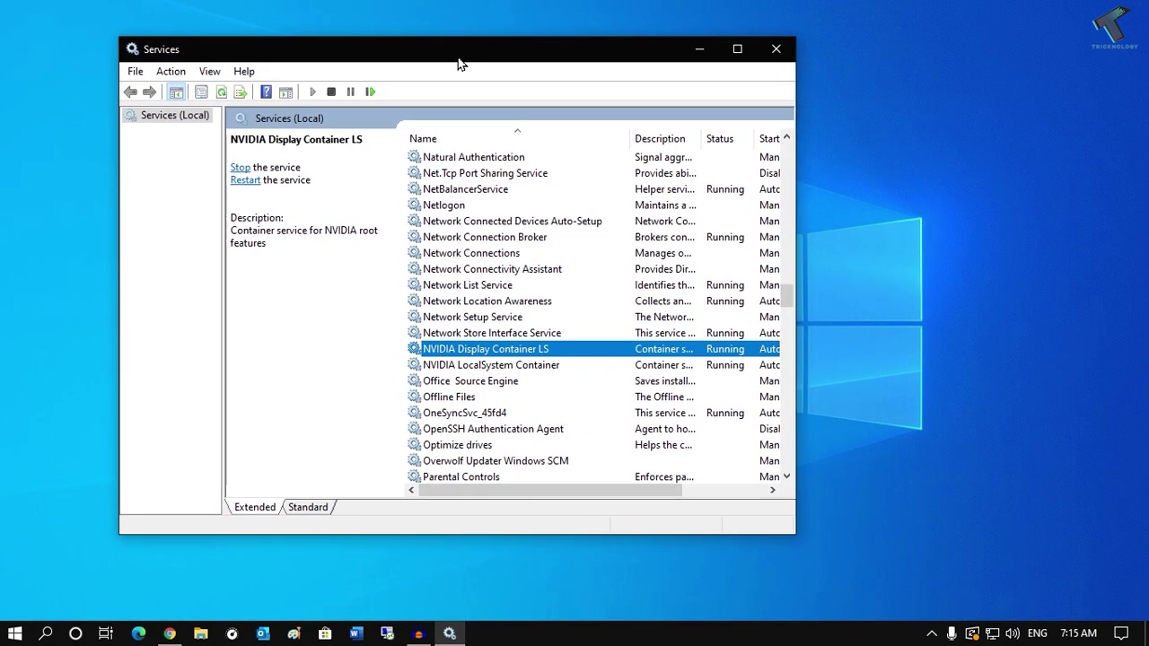
{"action": "left_click_drag", "start_coordinate": [796, 331], "coordinate": [909, 330]}
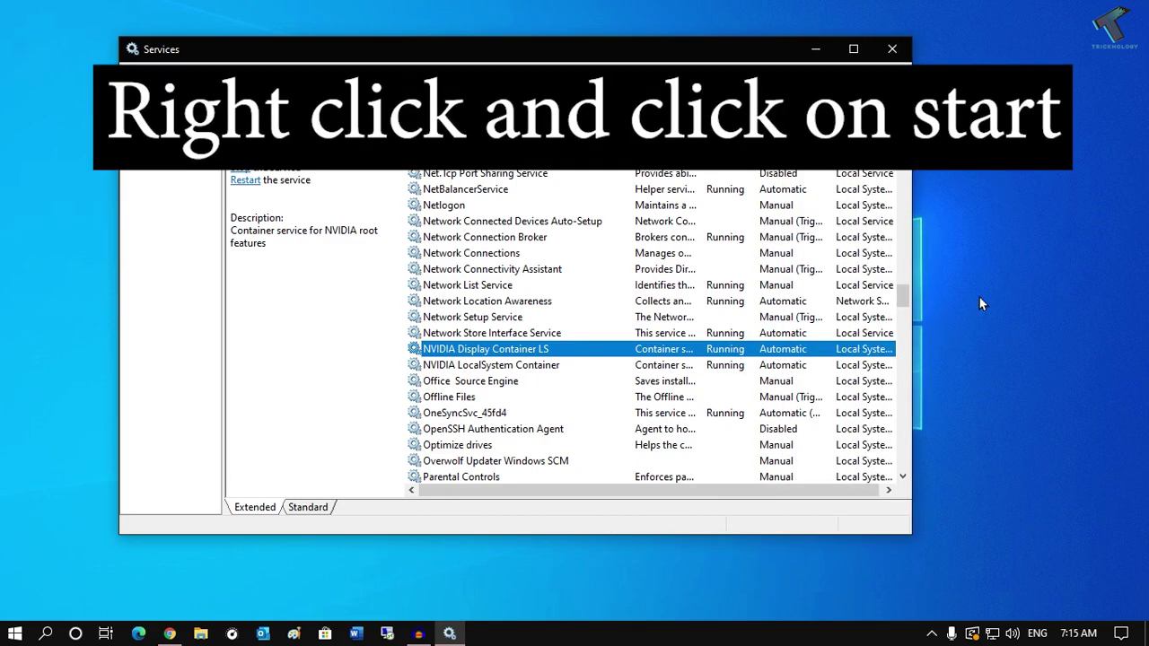
Step: Restart the NVIDIA Display Container LS service
{"action": "right_click", "coordinate": [991, 264]}
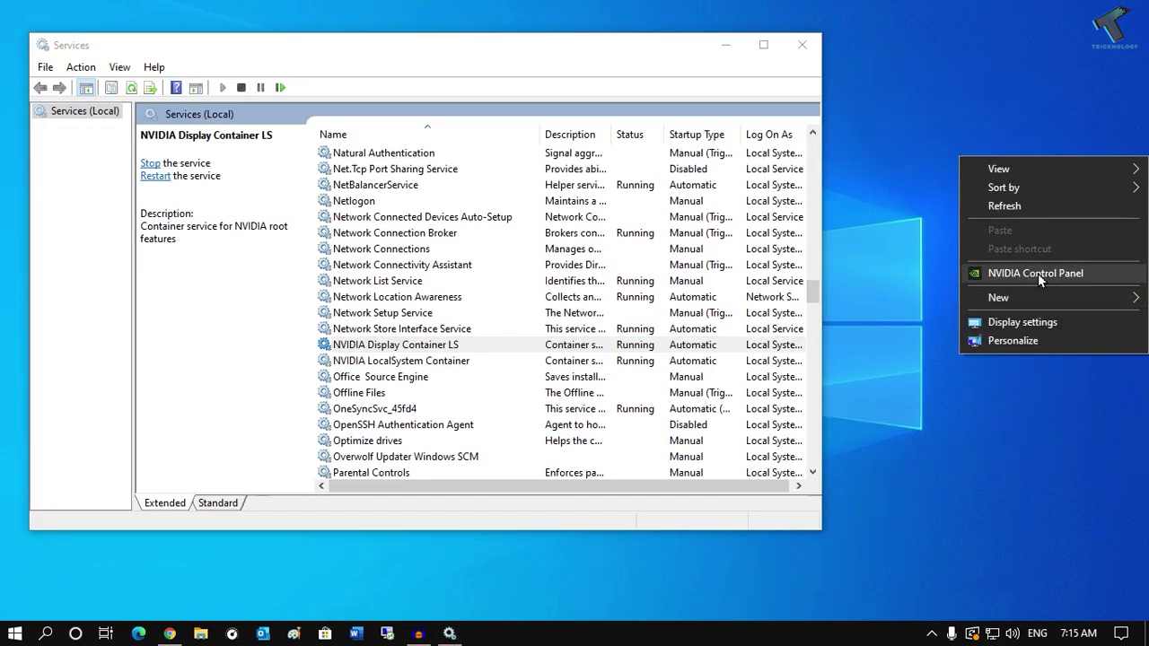
{"action": "left_click", "coordinate": [436, 350]}
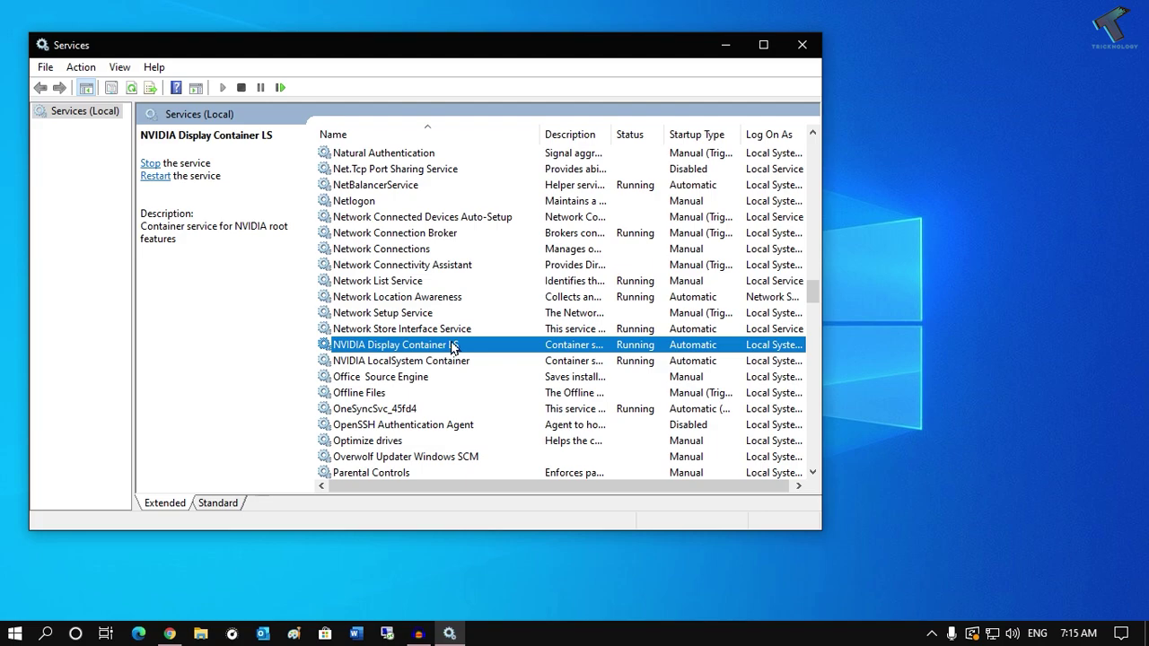
{"action": "right_click", "coordinate": [452, 346]}
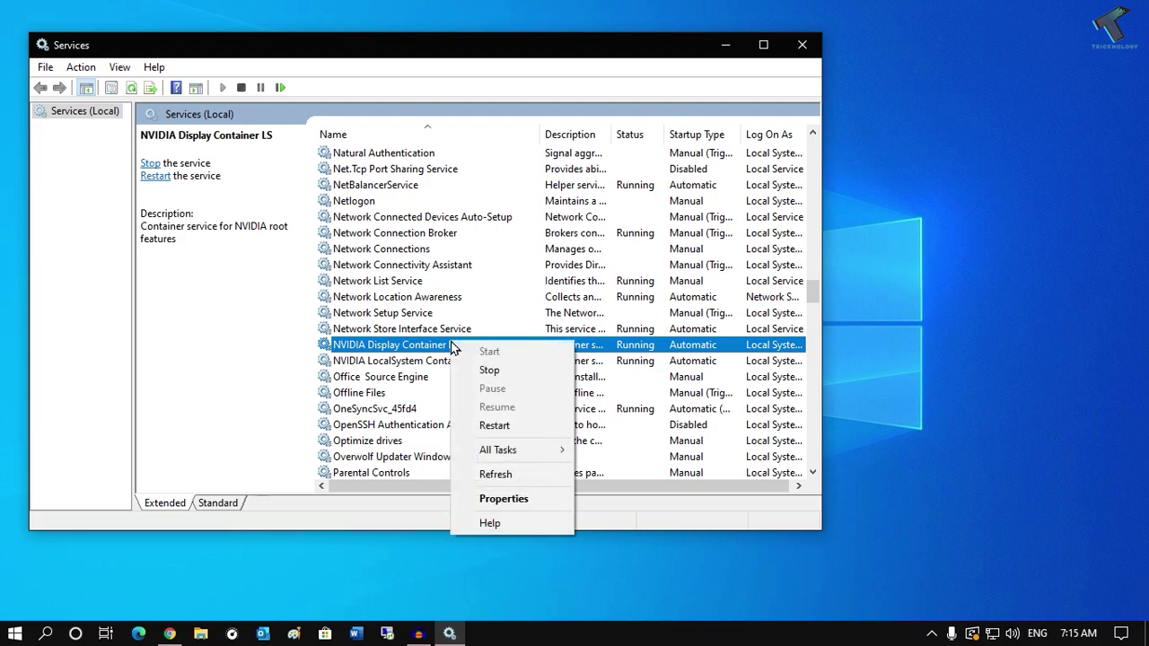
{"action": "left_click", "coordinate": [536, 428]}
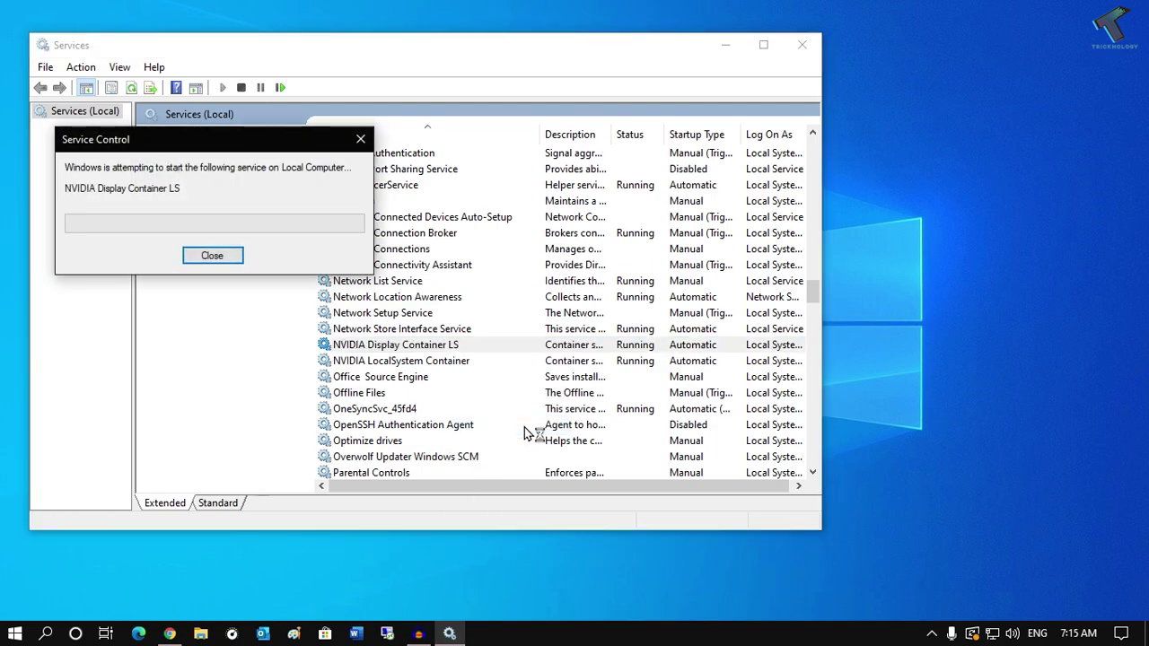
Step: Close the Services window
{"action": "right_click", "coordinate": [976, 239]}
{"action": "left_click", "coordinate": [899, 246]}
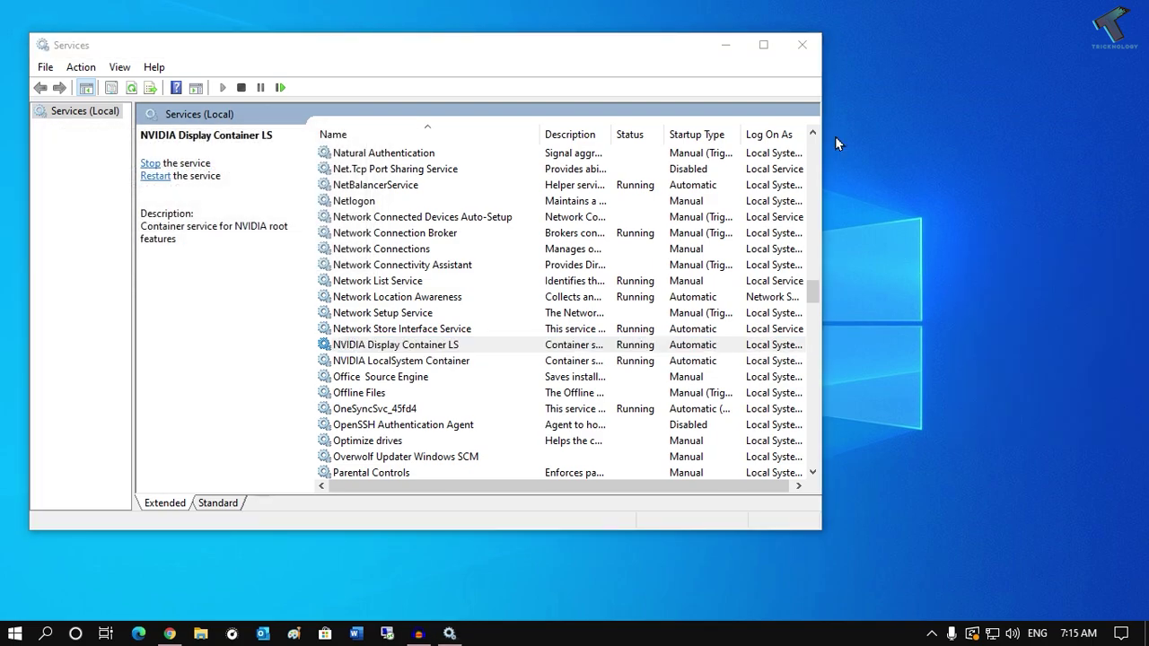
{"action": "left_click_drag", "start_coordinate": [622, 47], "coordinate": [713, 51]}
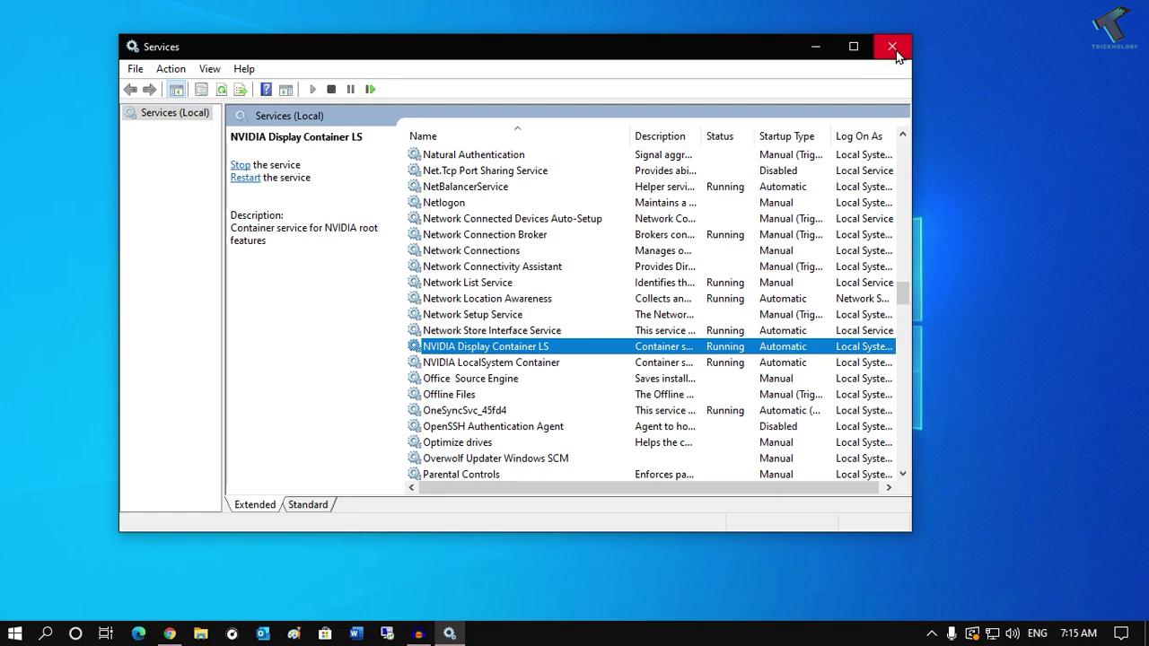
{"action": "left_click", "coordinate": [891, 45]}
Step: On the NVIDIA driver page, set product type GeForce and series GeForce 10 Series
{"action": "left_click", "coordinate": [173, 634]}
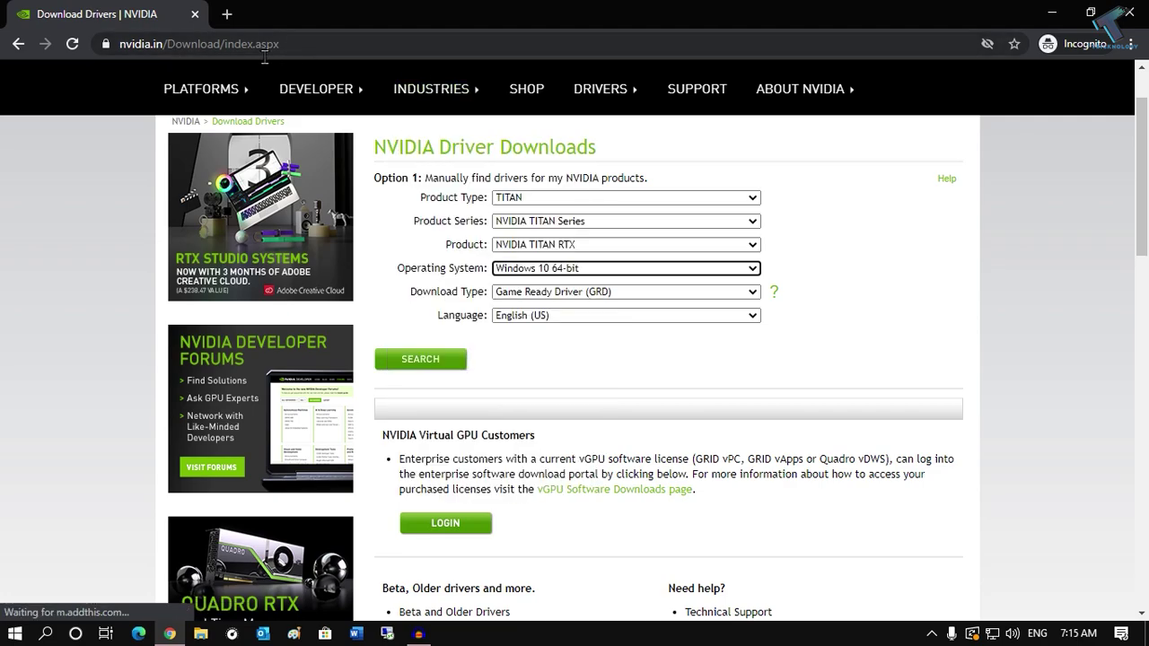
{"action": "scroll", "coordinate": [539, 260], "scroll_direction": "up", "scroll_amount": 1}
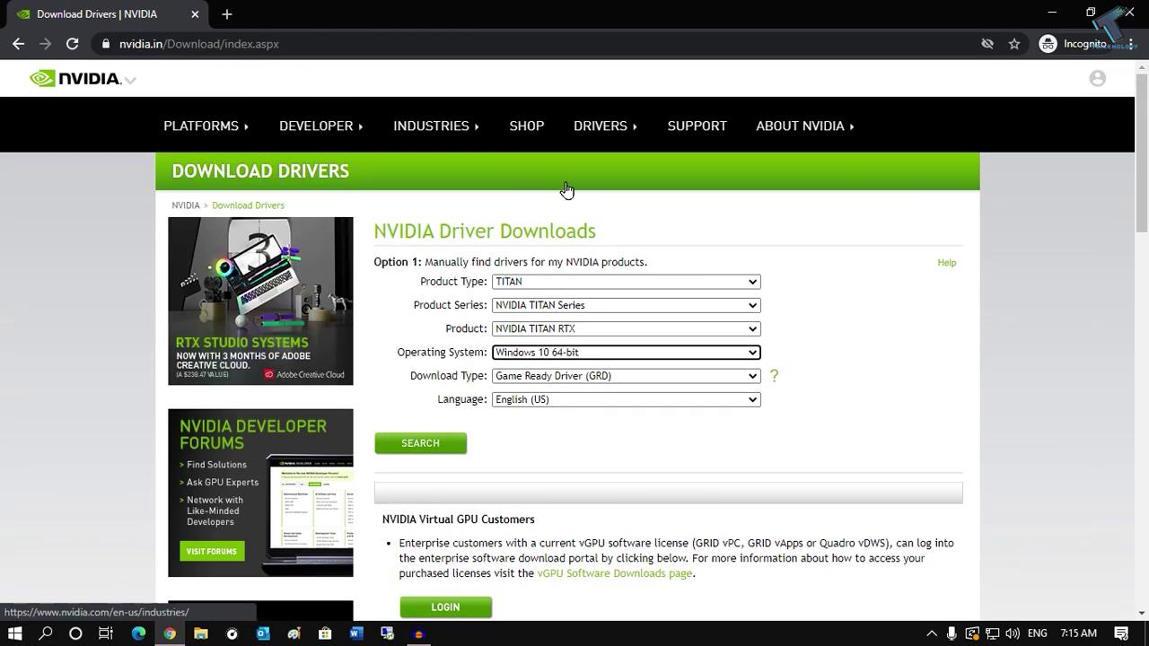
{"action": "left_click", "coordinate": [572, 286]}
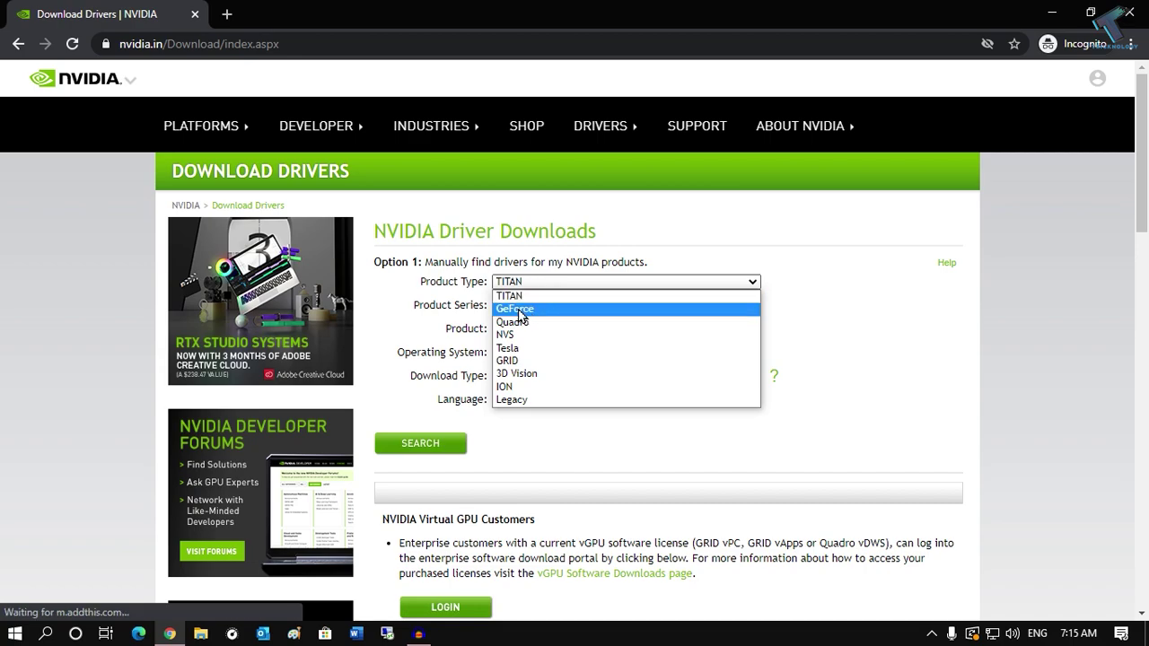
{"action": "key", "text": "Return"}
{"action": "scroll", "coordinate": [880, 337], "scroll_direction": "down", "scroll_amount": 1}
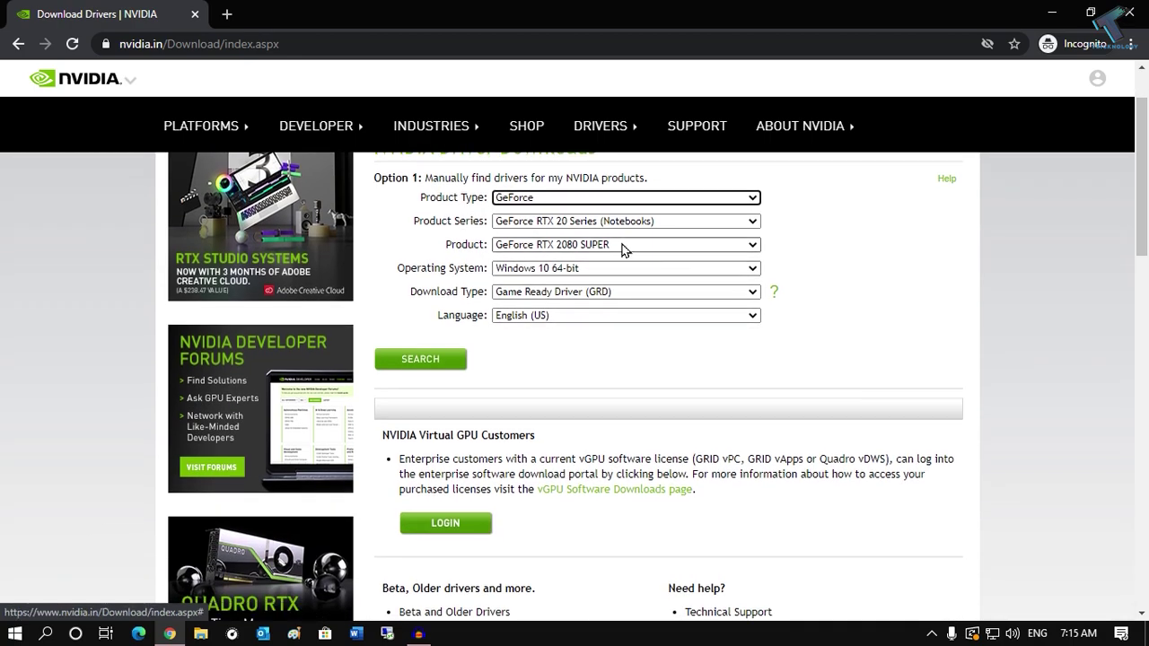
{"action": "left_click", "coordinate": [597, 225]}
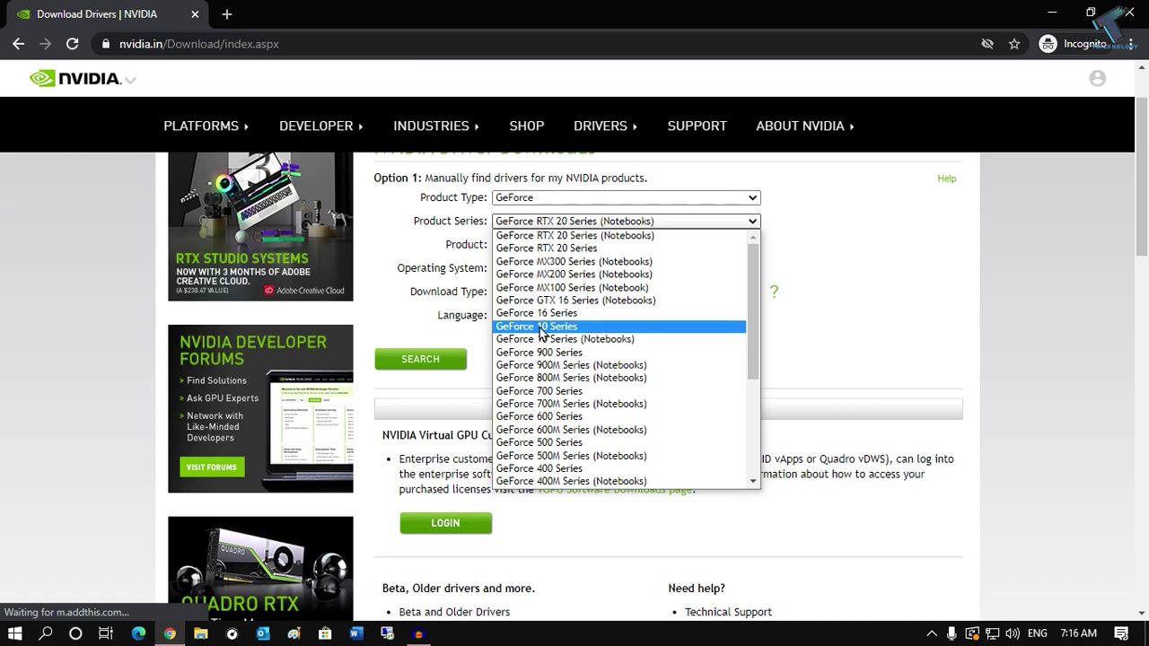
{"action": "left_click", "coordinate": [661, 328]}
Step: Choose GeForce GTX 1050 Ti as the product and Windows 10 64-bit as the operating system
{"action": "left_click", "coordinate": [604, 244]}
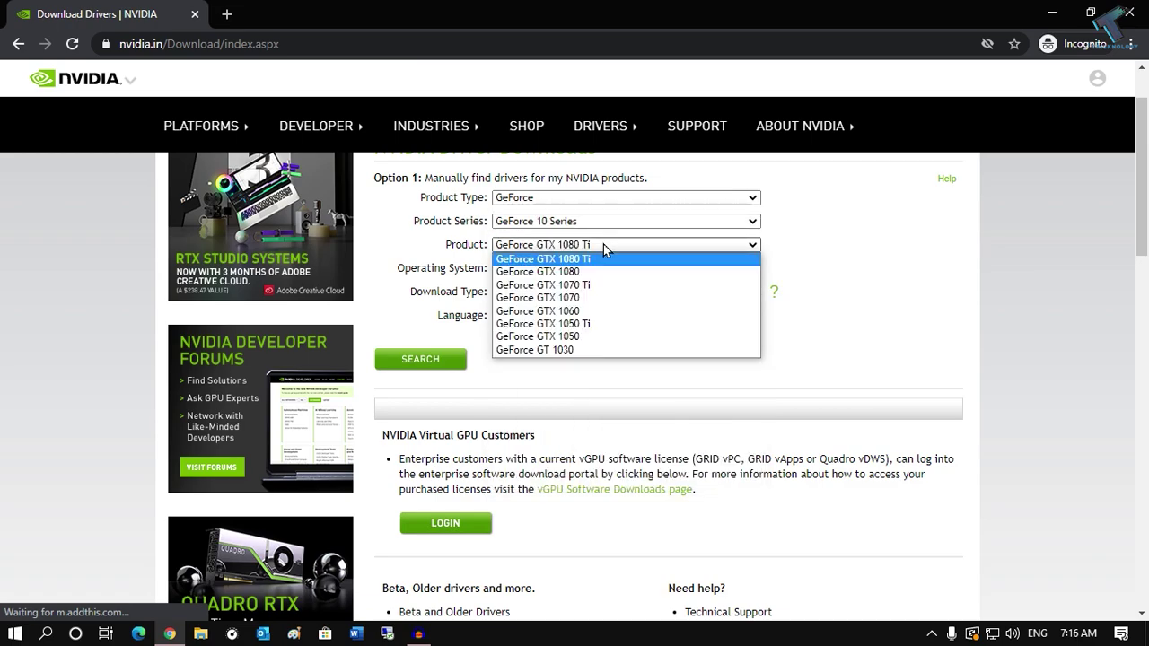
{"action": "left_click", "coordinate": [585, 326]}
{"action": "left_click", "coordinate": [535, 274]}
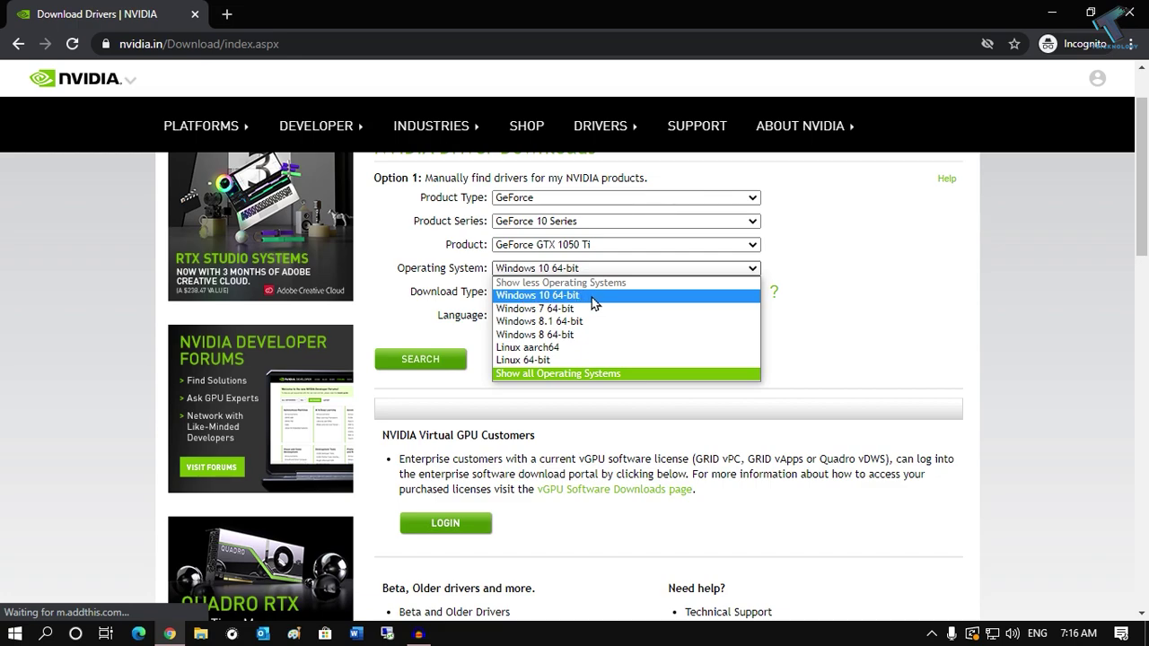
{"action": "left_click", "coordinate": [591, 298]}
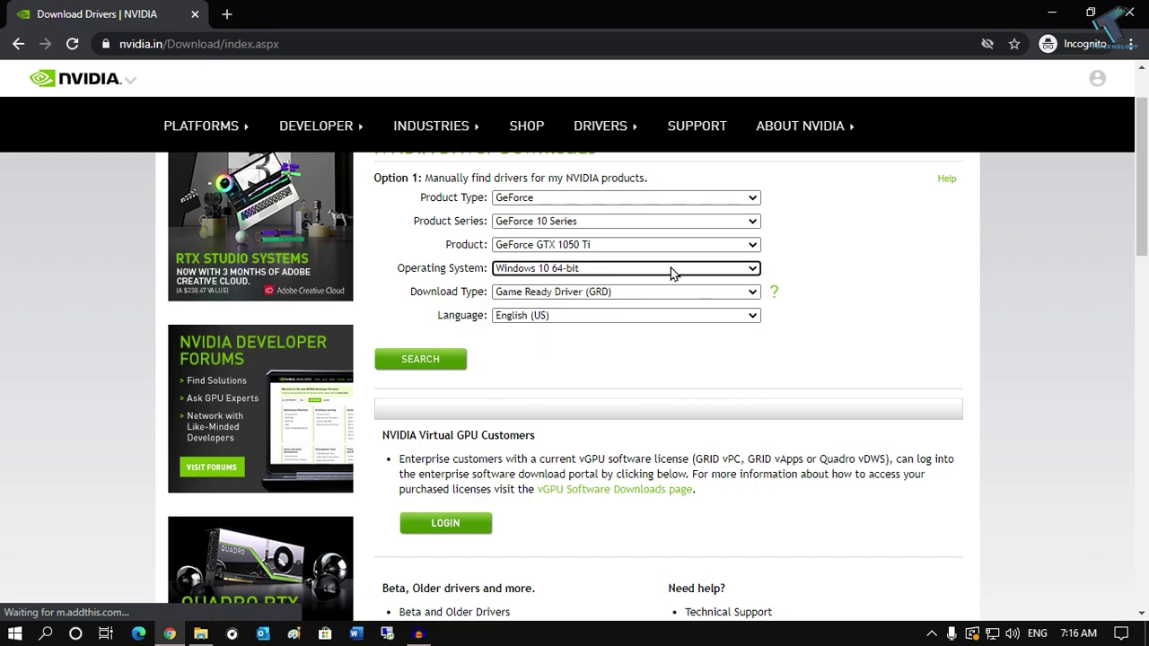
{"action": "left_click", "coordinate": [203, 634]}
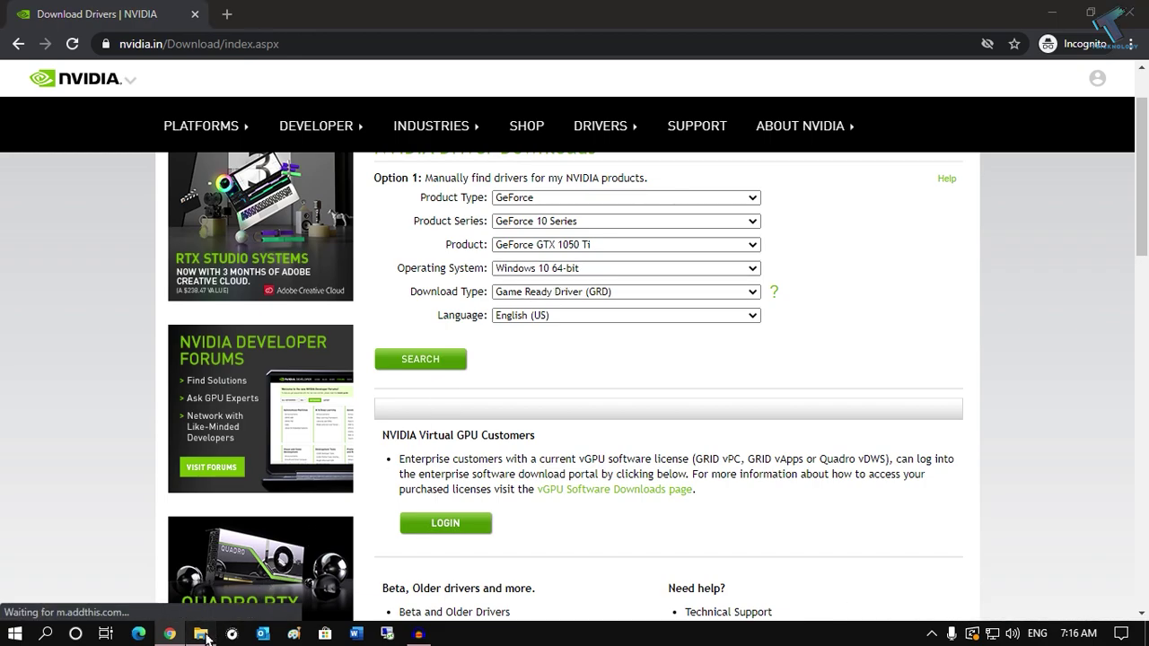
Step: Check This PC's properties to confirm the system is 64-bit Windows 10 Pro
{"action": "right_click", "coordinate": [575, 481]}
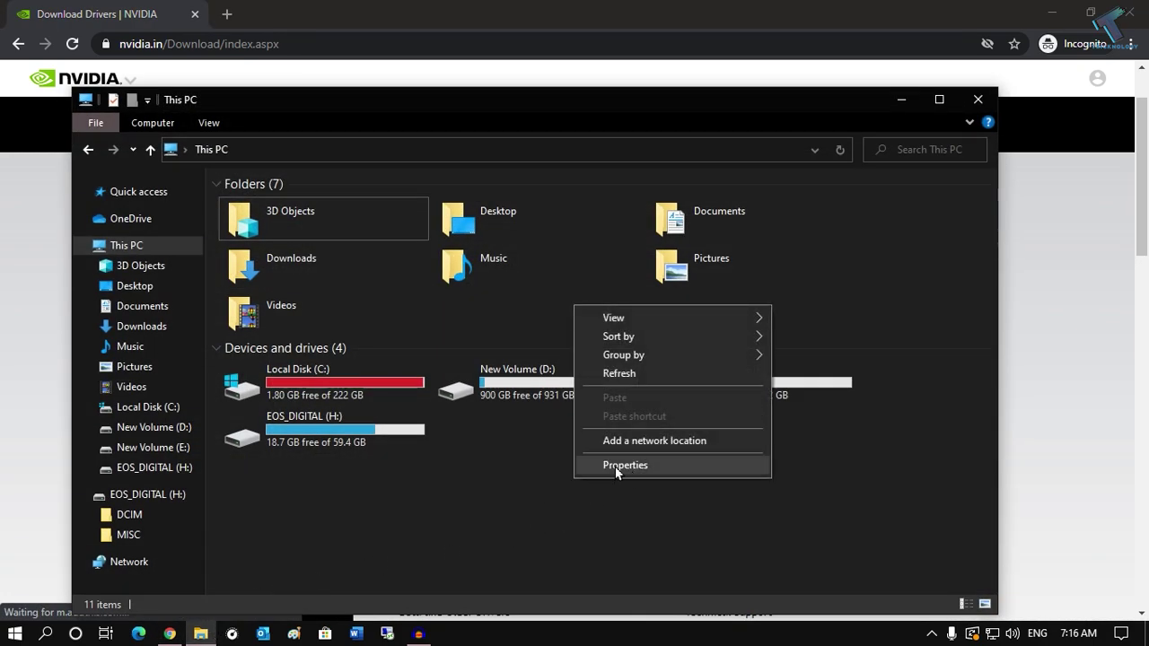
{"action": "right_click", "coordinate": [139, 244]}
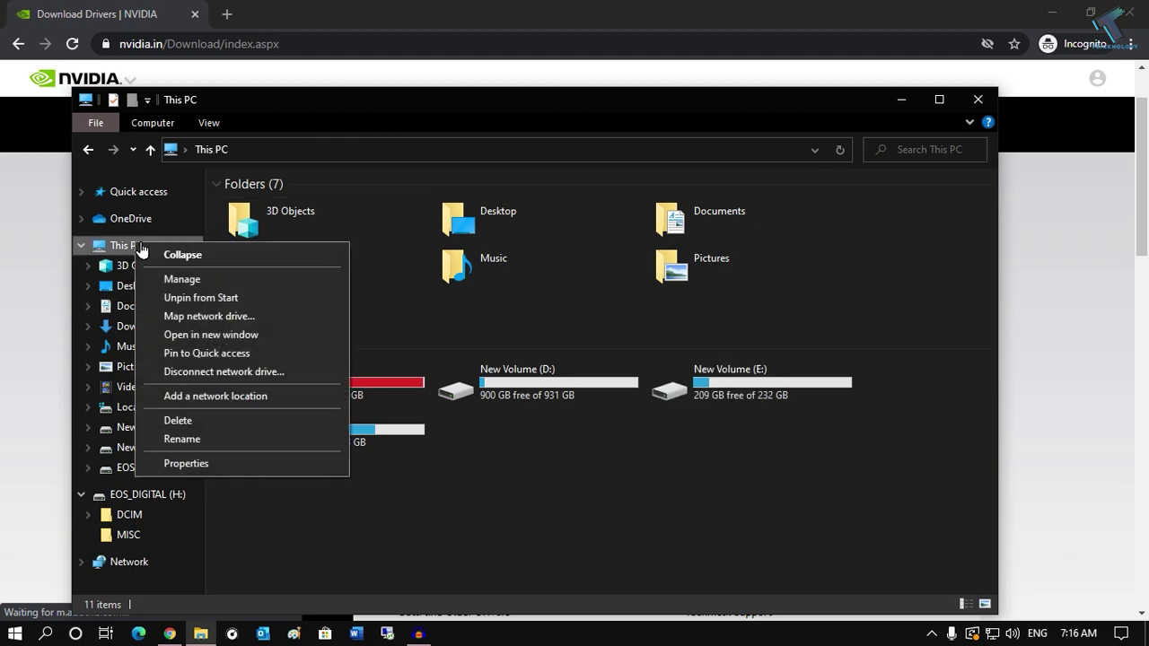
{"action": "left_click", "coordinate": [261, 464]}
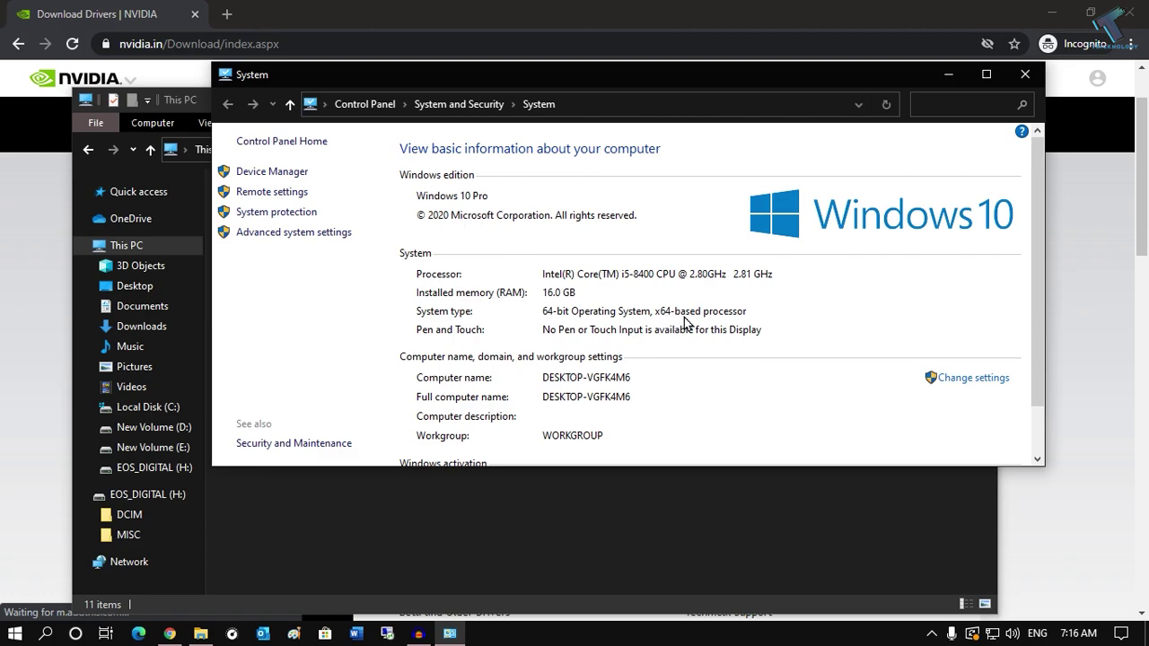
{"action": "left_click", "coordinate": [948, 75]}
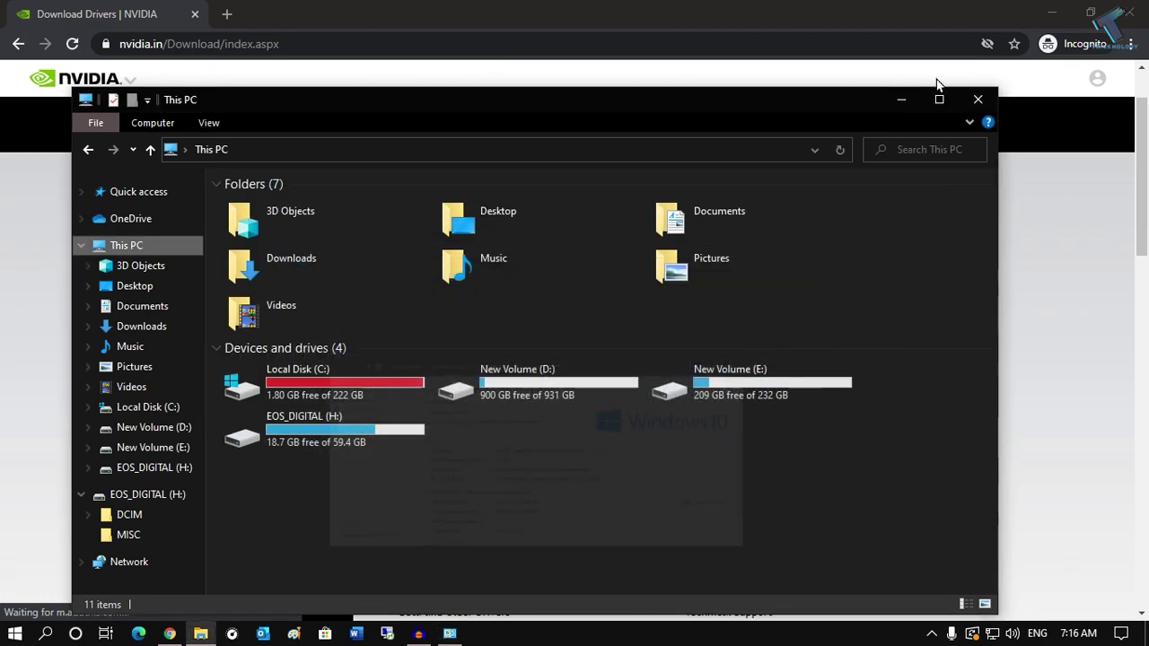
Step: Keep Windows 10 64-bit and download GeForce Game Ready Driver 451.67
{"action": "left_click", "coordinate": [552, 269]}
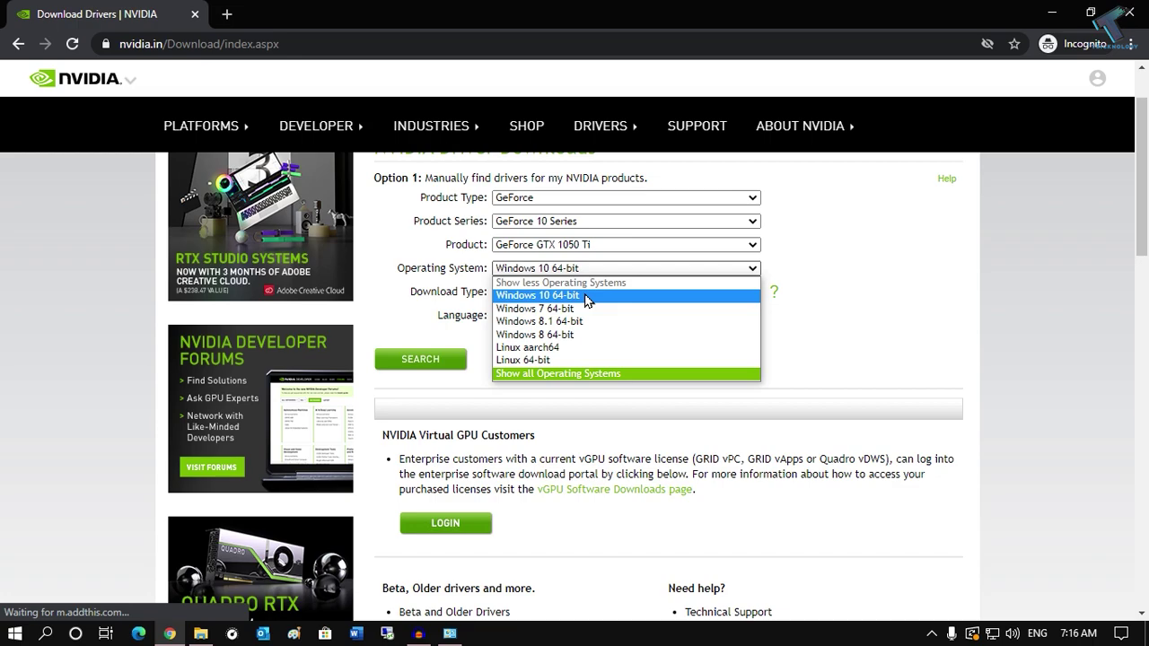
{"action": "left_click", "coordinate": [593, 295]}
{"action": "left_click", "coordinate": [575, 296]}
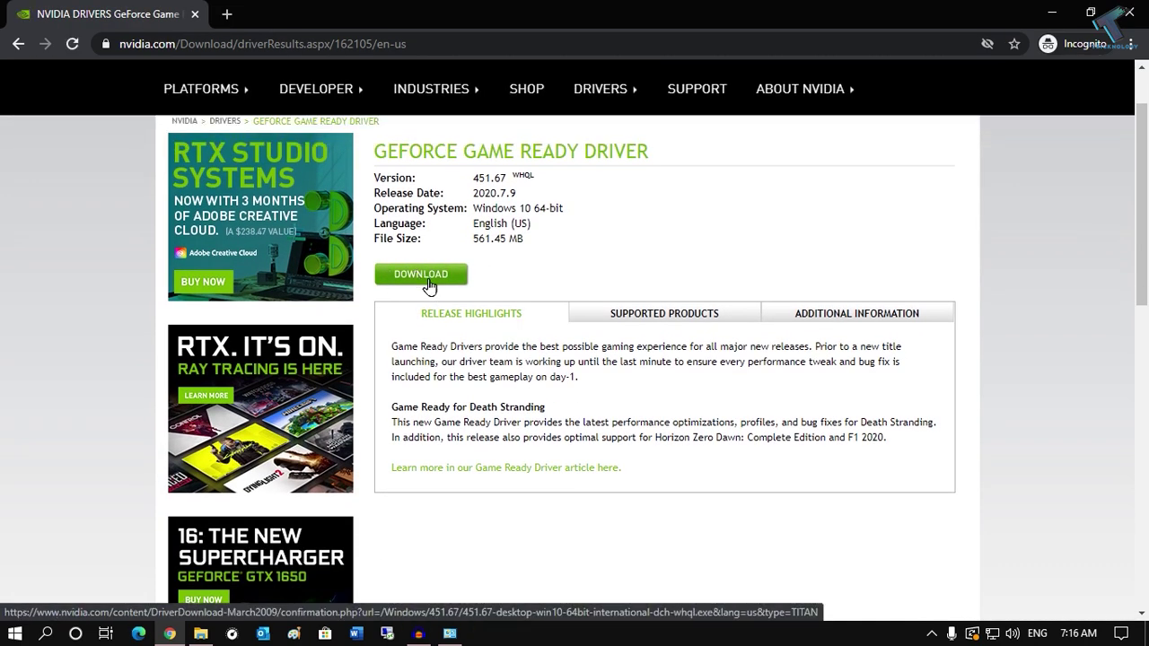
{"action": "left_click", "coordinate": [451, 280]}
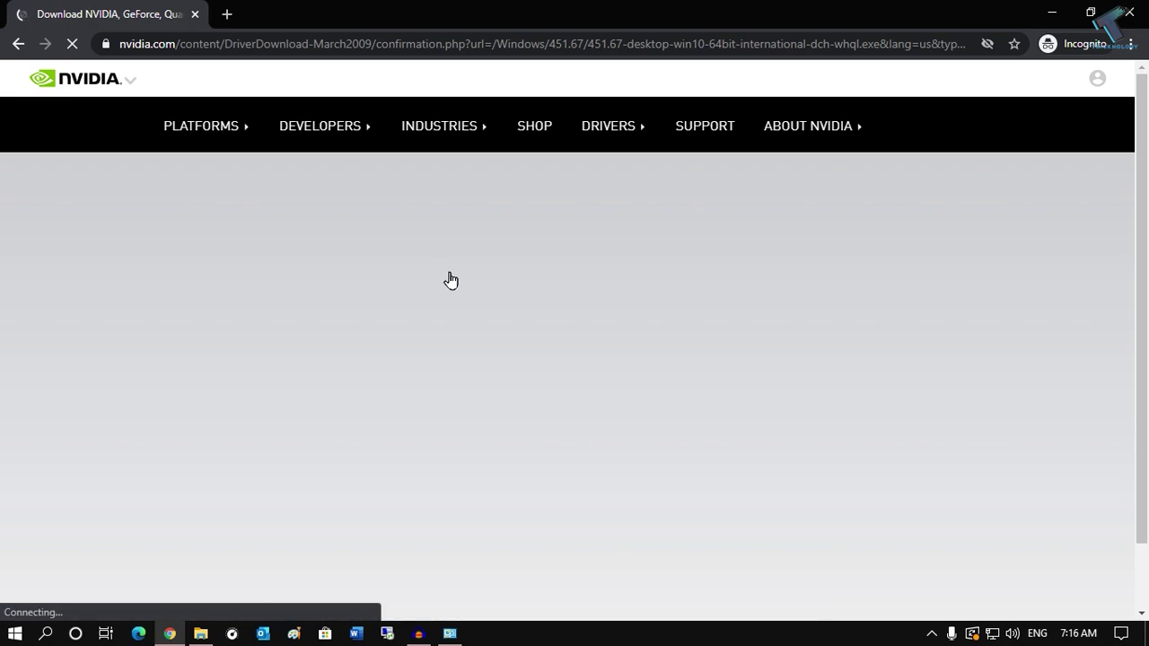
{"action": "left_click", "coordinate": [1053, 13]}
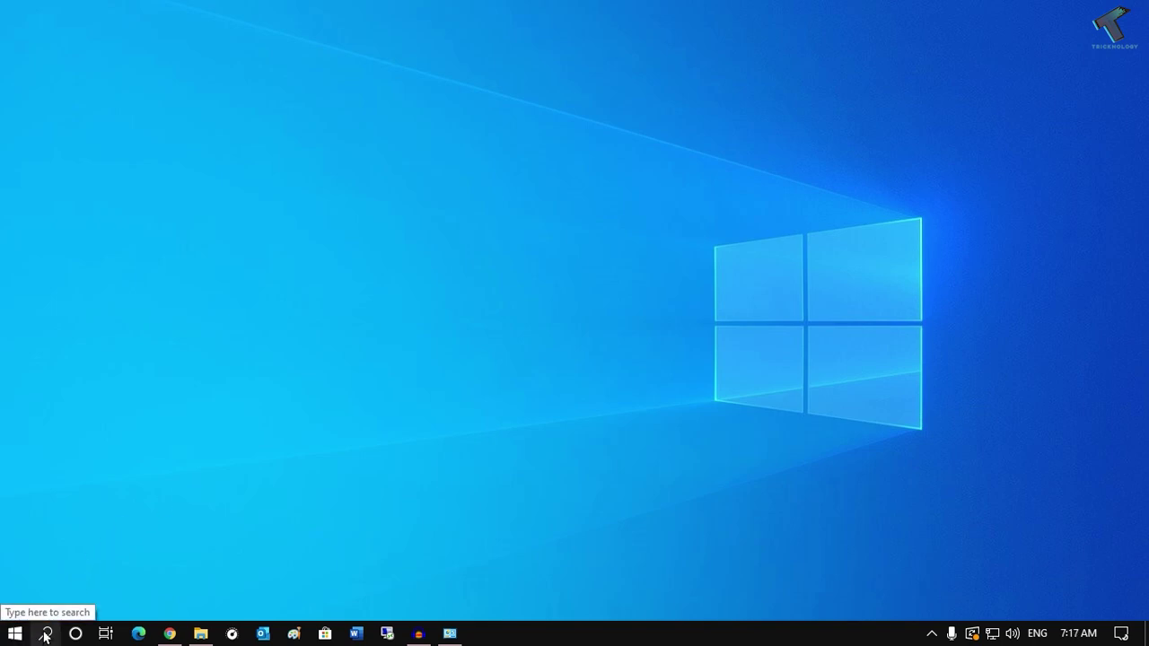
Step: In Control Panel's Programs and Features, confirm NVIDIA Graphics Driver 451.67 is installed
{"action": "left_click", "coordinate": [45, 635]}
{"action": "type", "text": "c"}
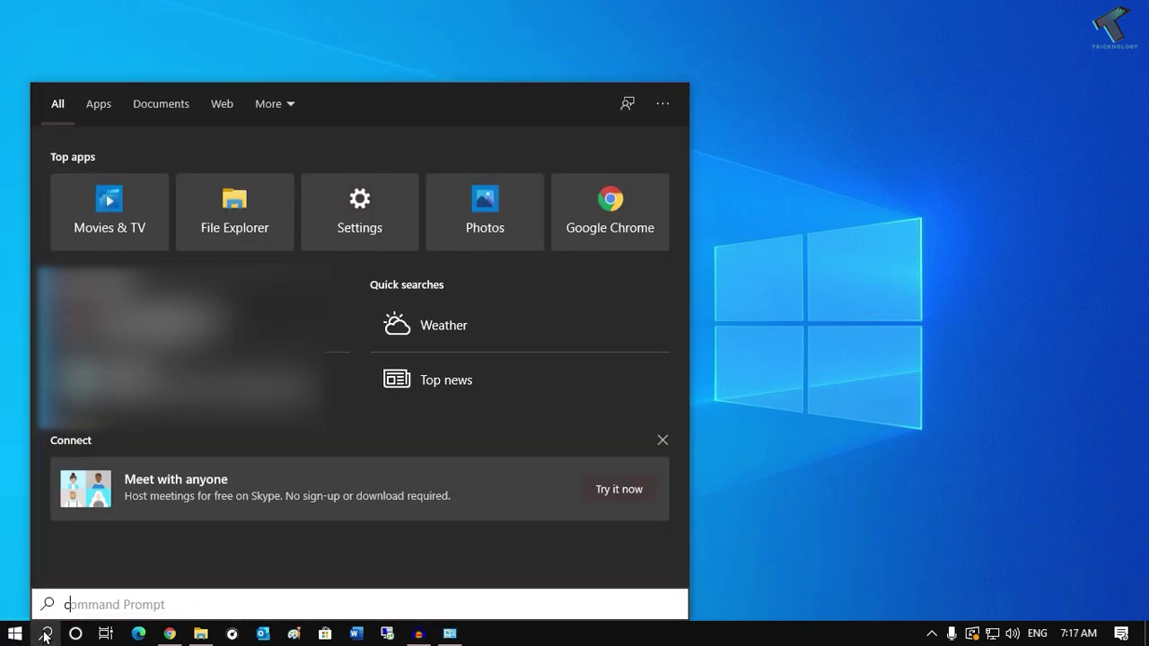
{"action": "type", "text": "ontrol panel"}
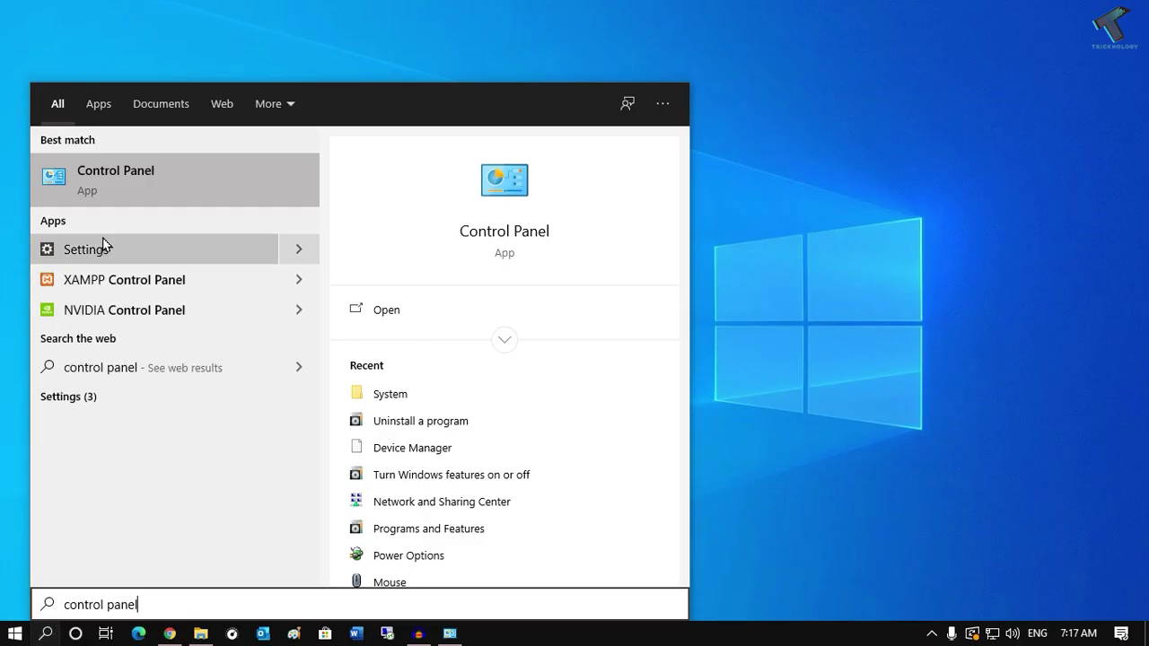
{"action": "left_click", "coordinate": [127, 187]}
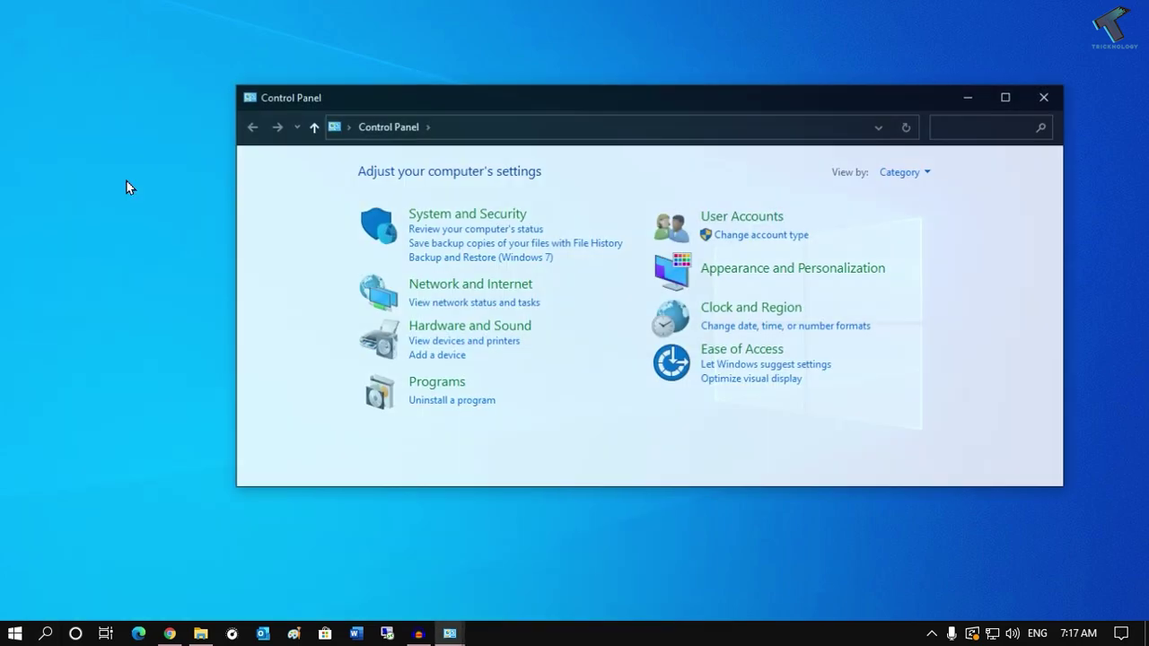
{"action": "left_click", "coordinate": [912, 175]}
{"action": "left_click", "coordinate": [922, 194]}
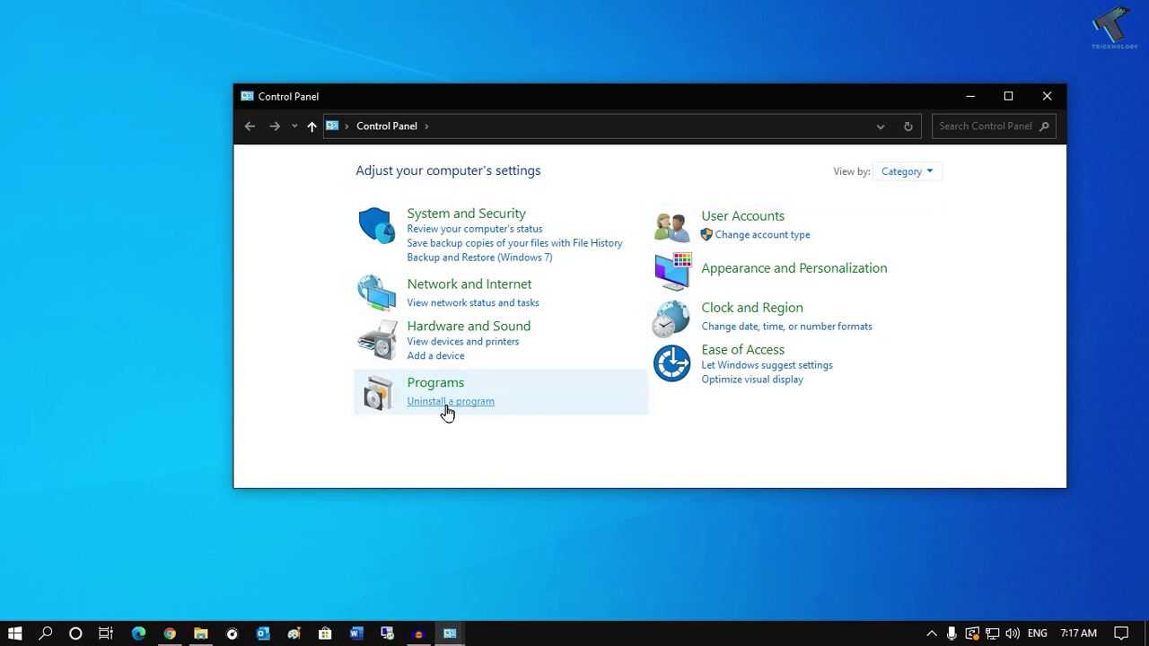
{"action": "left_click", "coordinate": [476, 403]}
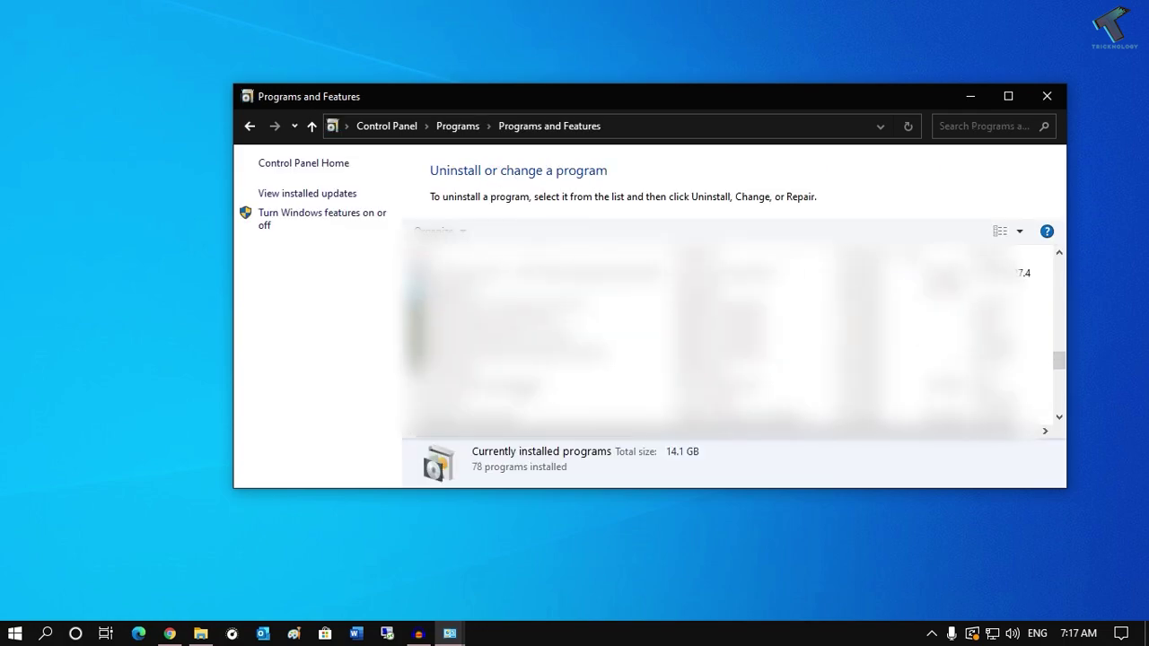
{"action": "left_click", "coordinate": [508, 307]}
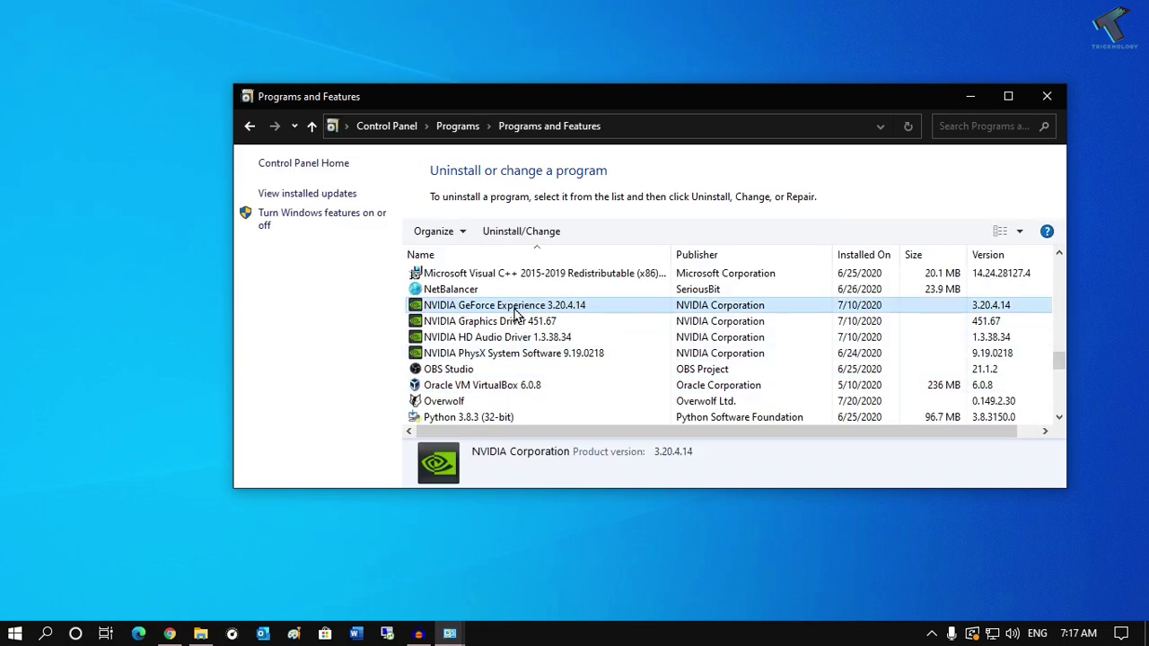
{"action": "left_click", "coordinate": [541, 322]}
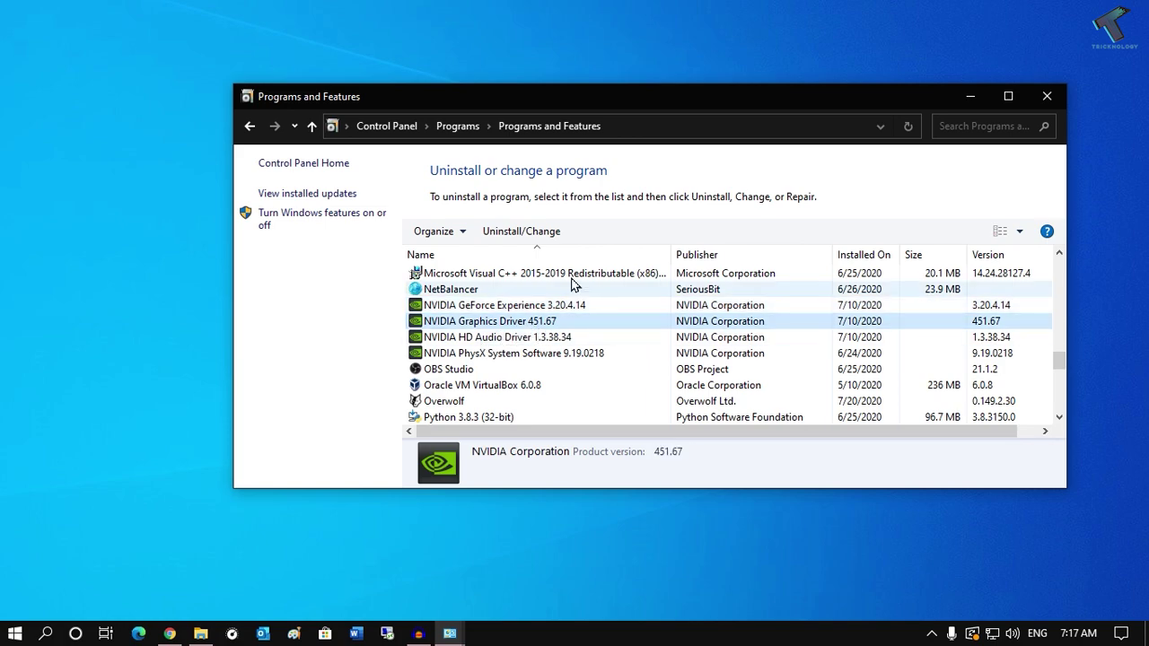
{"action": "left_click", "coordinate": [971, 96]}
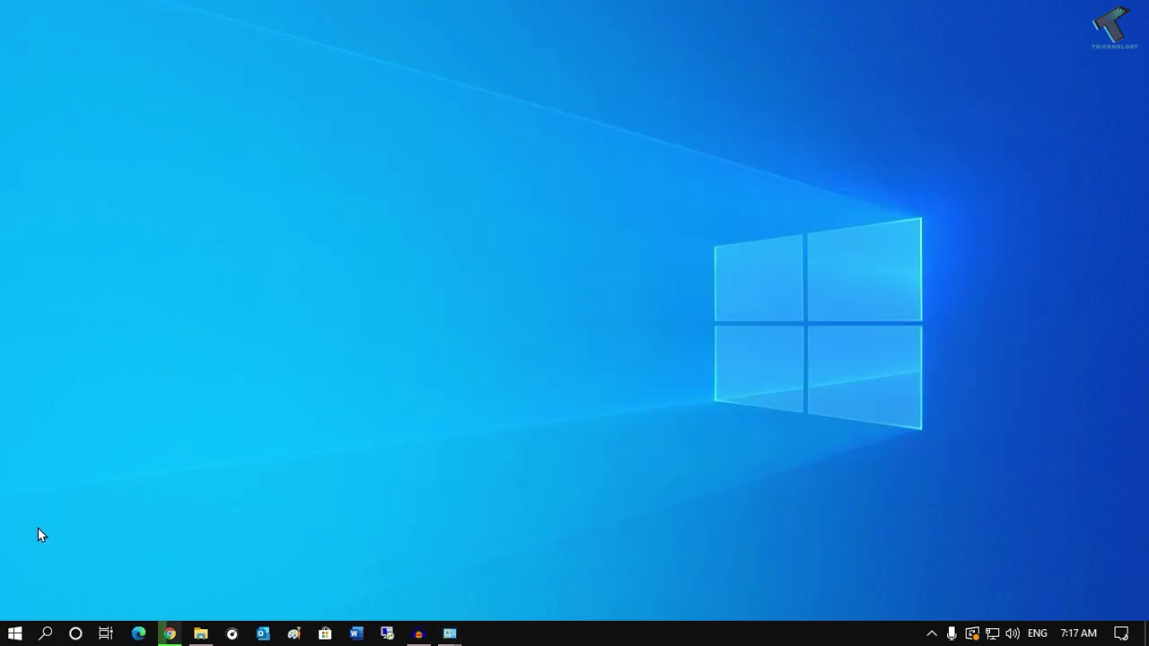
Step: Bring up the Device Manager uninstall prompt for the GeForce GTX 1050 Ti, then cancel it
{"action": "right_click", "coordinate": [18, 637]}
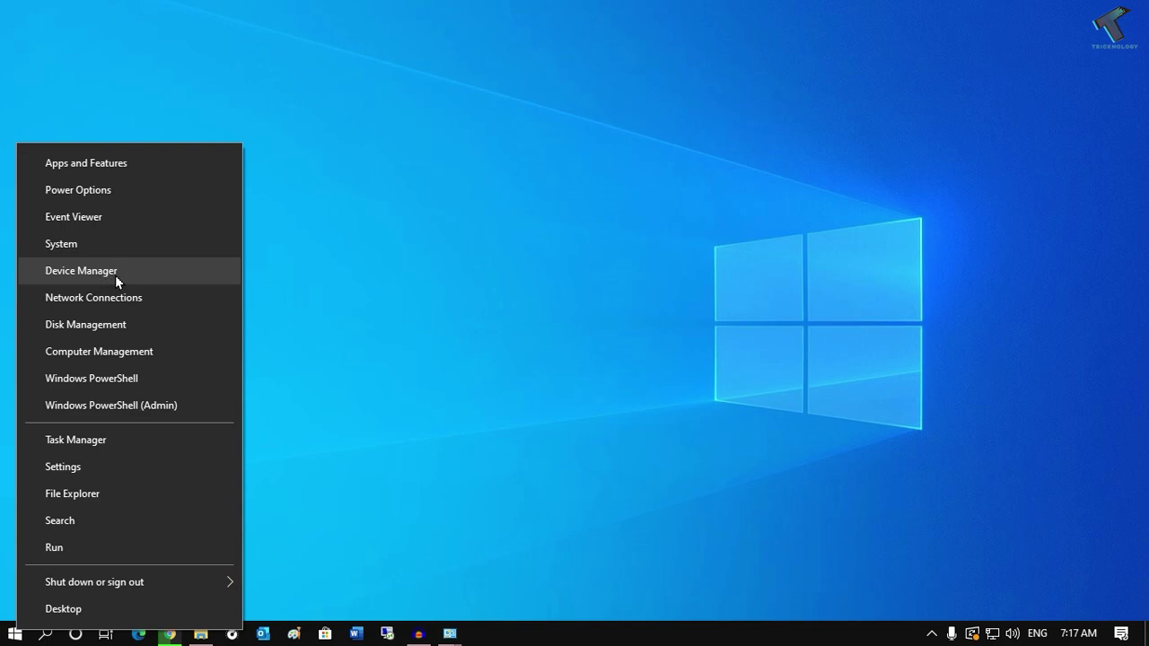
{"action": "left_click", "coordinate": [114, 276]}
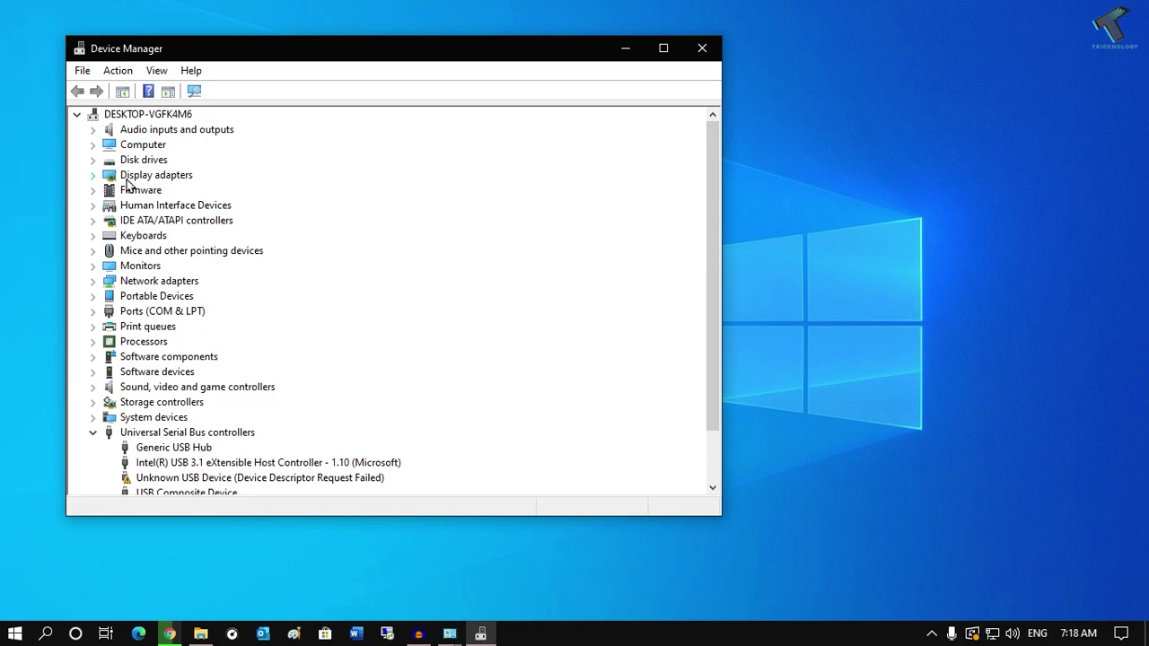
{"action": "left_click", "coordinate": [94, 176]}
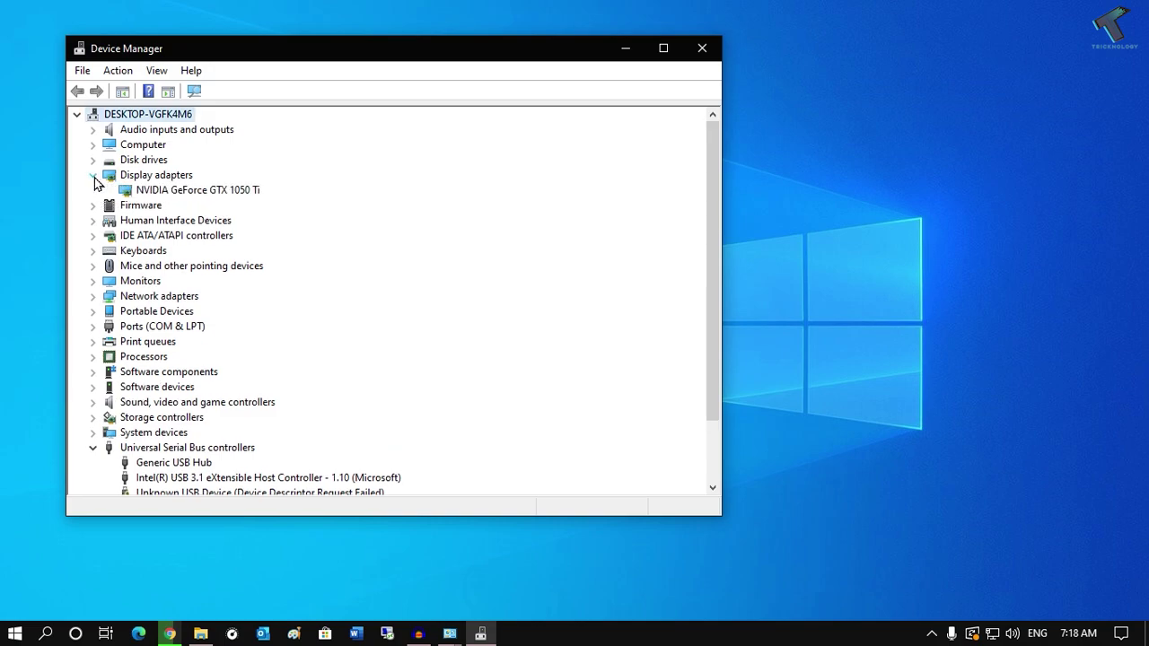
{"action": "left_click", "coordinate": [193, 191]}
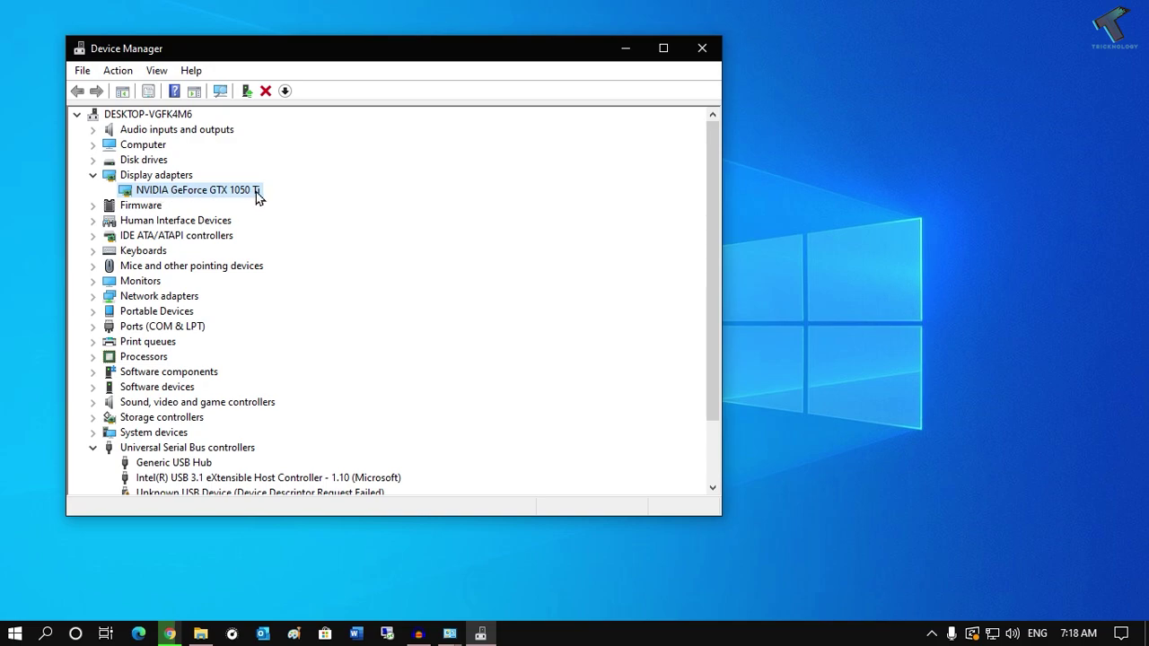
{"action": "right_click", "coordinate": [258, 191]}
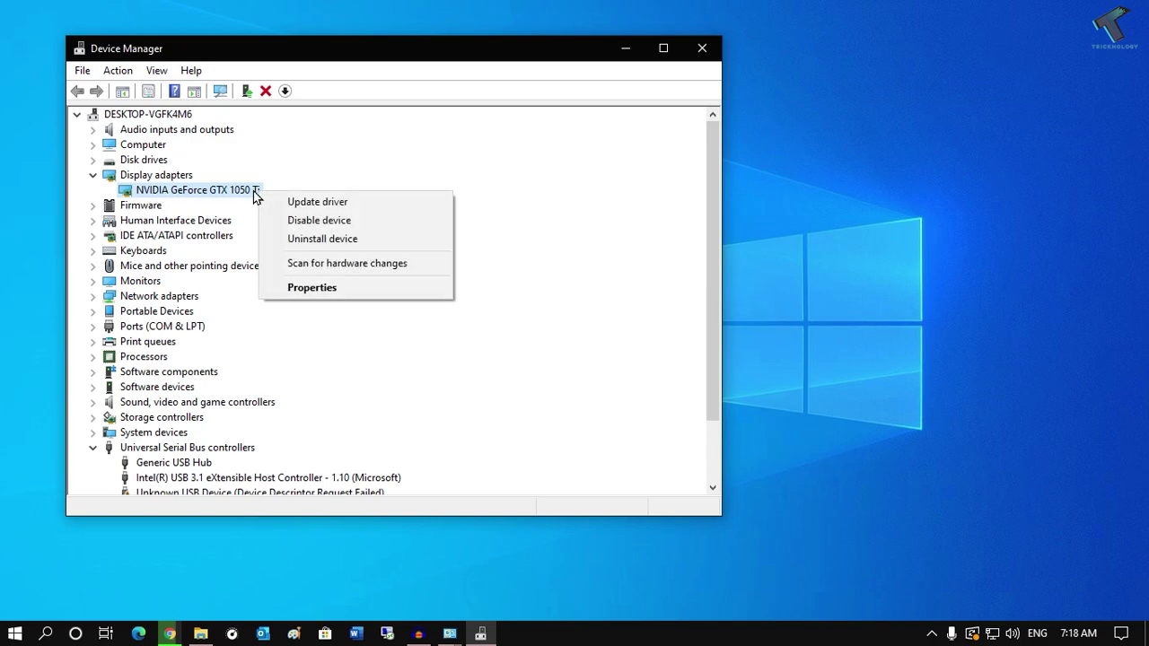
{"action": "left_click", "coordinate": [324, 241]}
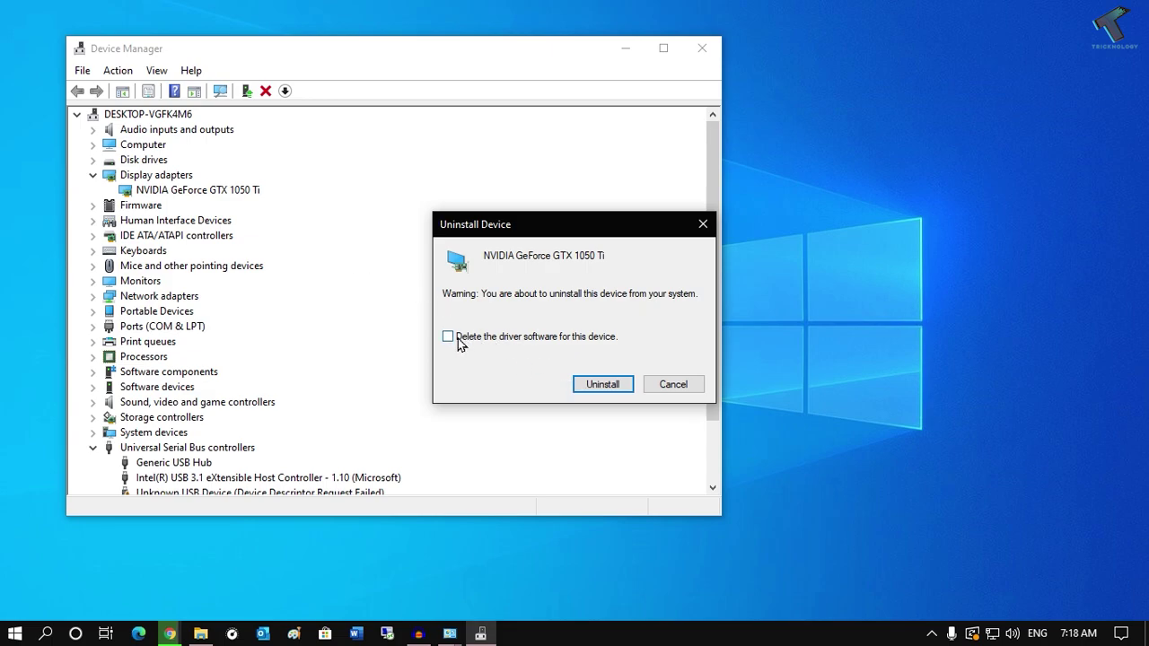
{"action": "left_click", "coordinate": [609, 340]}
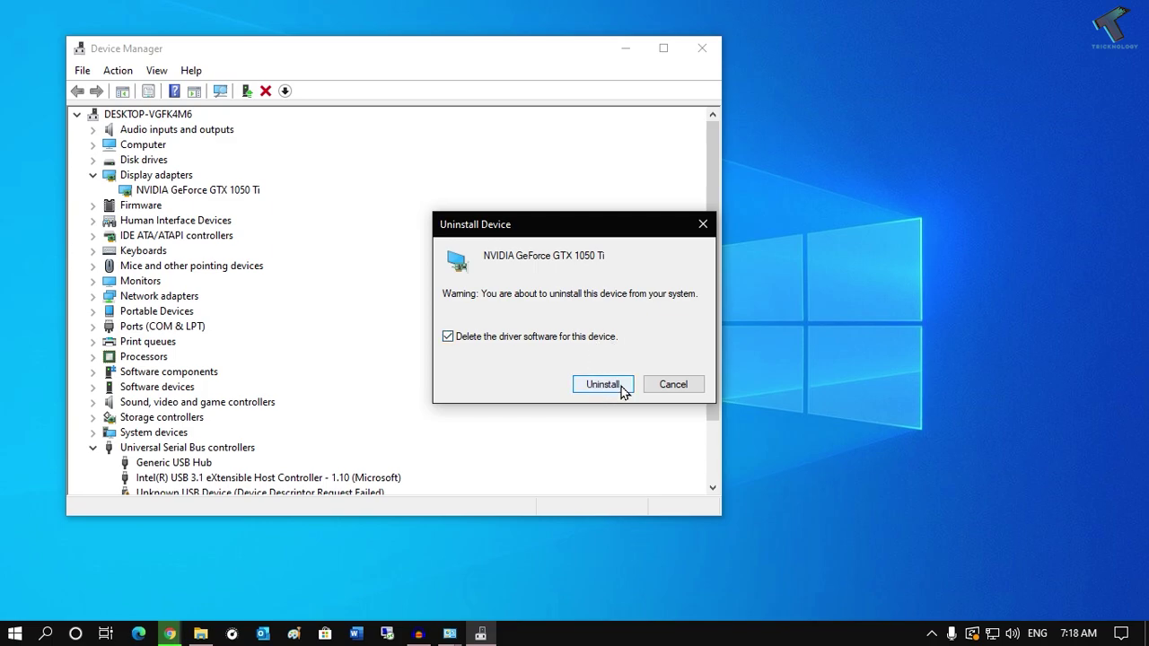
{"action": "left_click", "coordinate": [490, 340]}
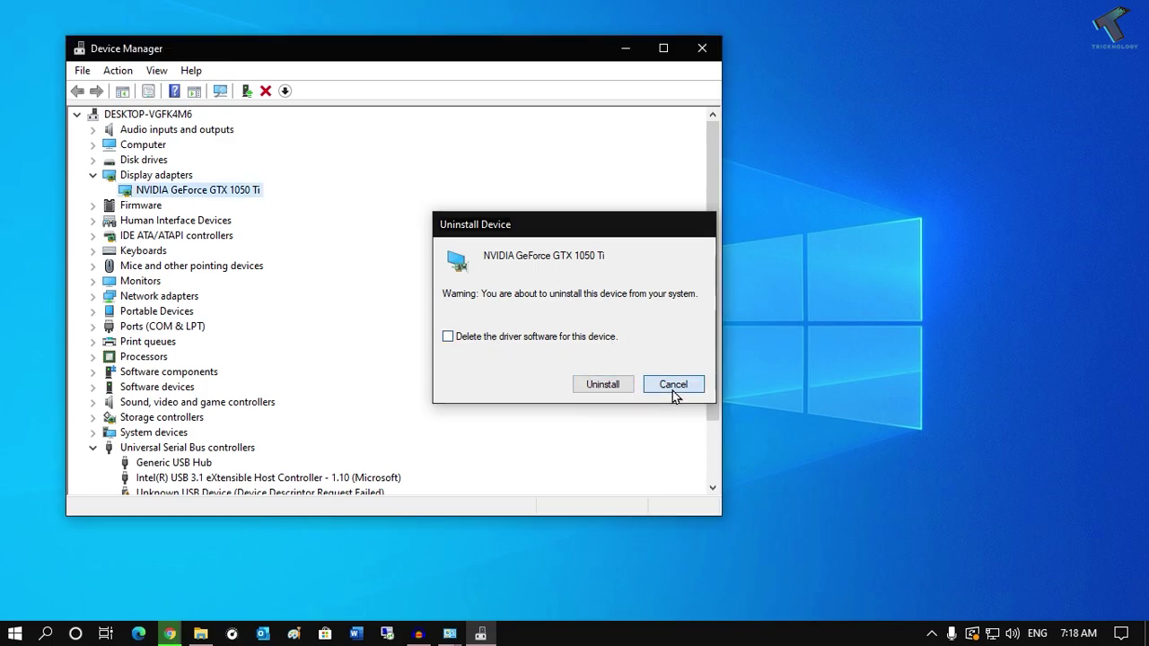
{"action": "left_click", "coordinate": [672, 390]}
{"action": "left_click", "coordinate": [171, 633]}
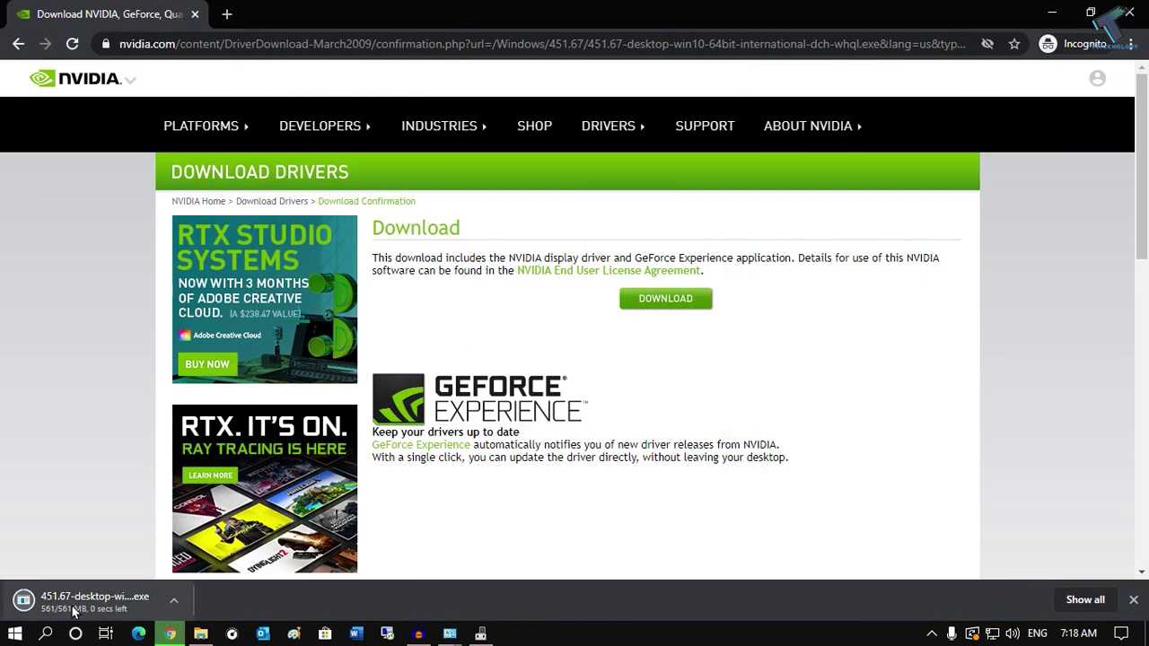